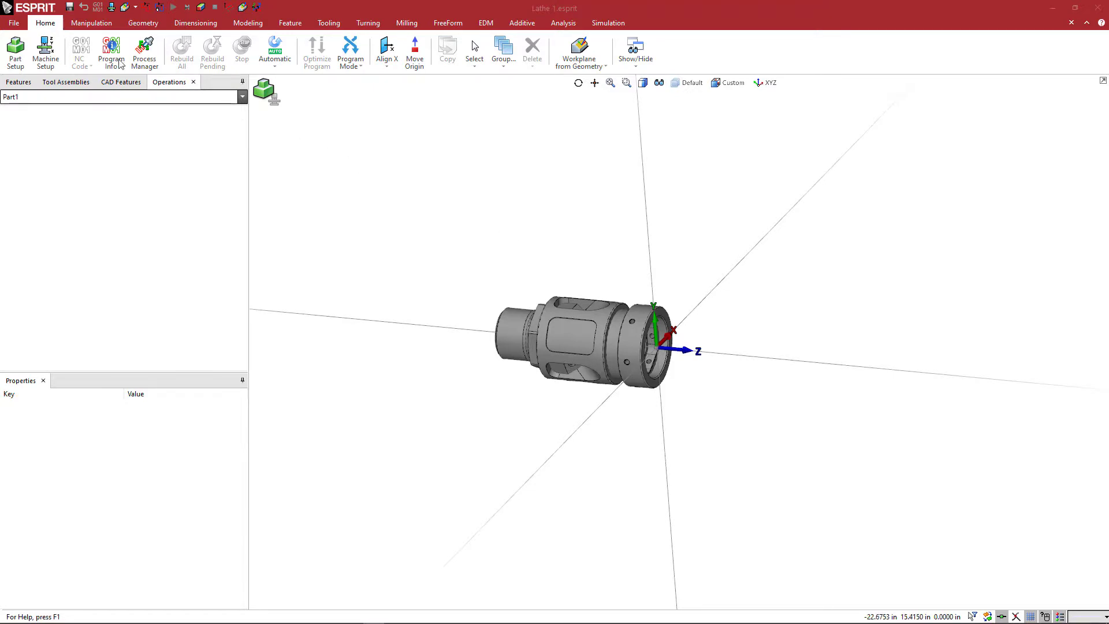
# - Turn on the Tool Assemblies panel from Show/Hide on the Home ribbon to list turret Stations 1–20
pyautogui.click(87, 24)
pyautogui.click(136, 24)
pyautogui.click(97, 26)
pyautogui.click(45, 29)
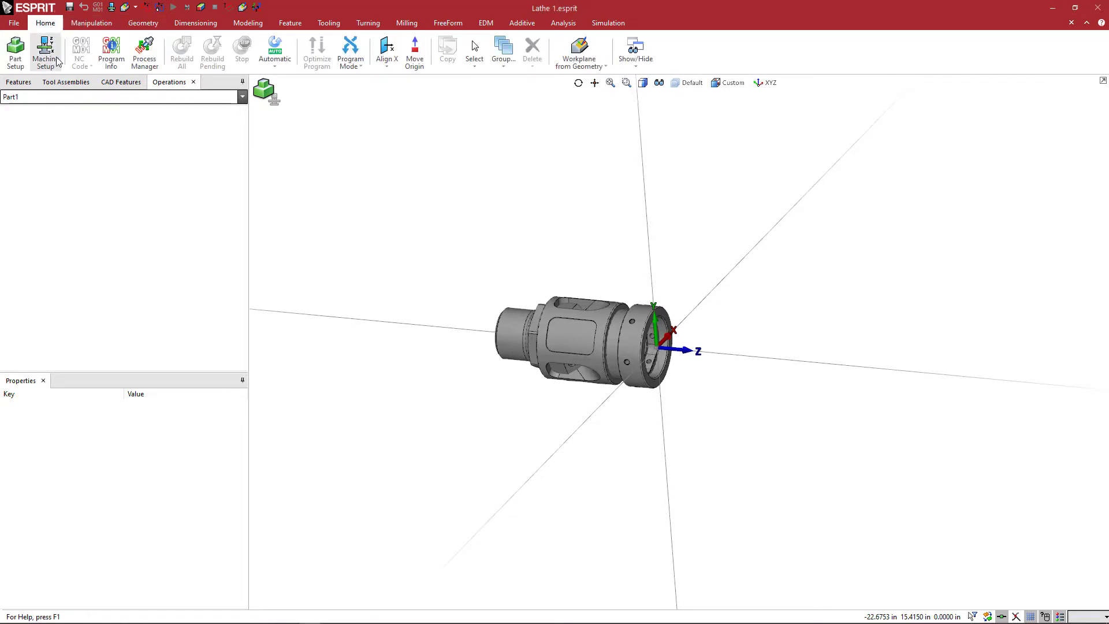
pyautogui.click(636, 67)
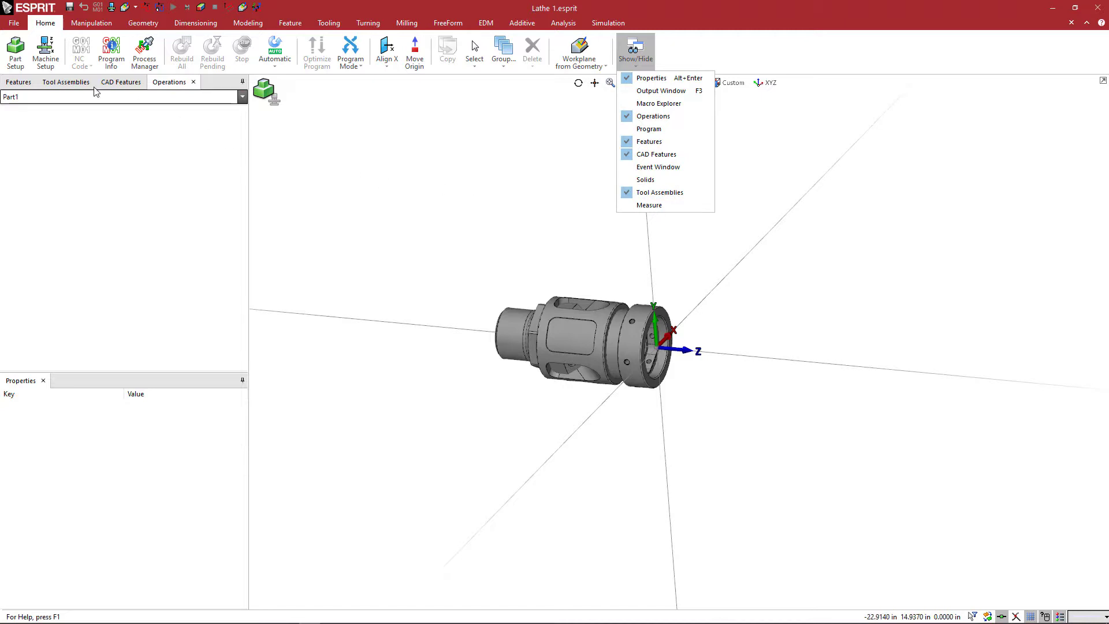
pyautogui.click(74, 85)
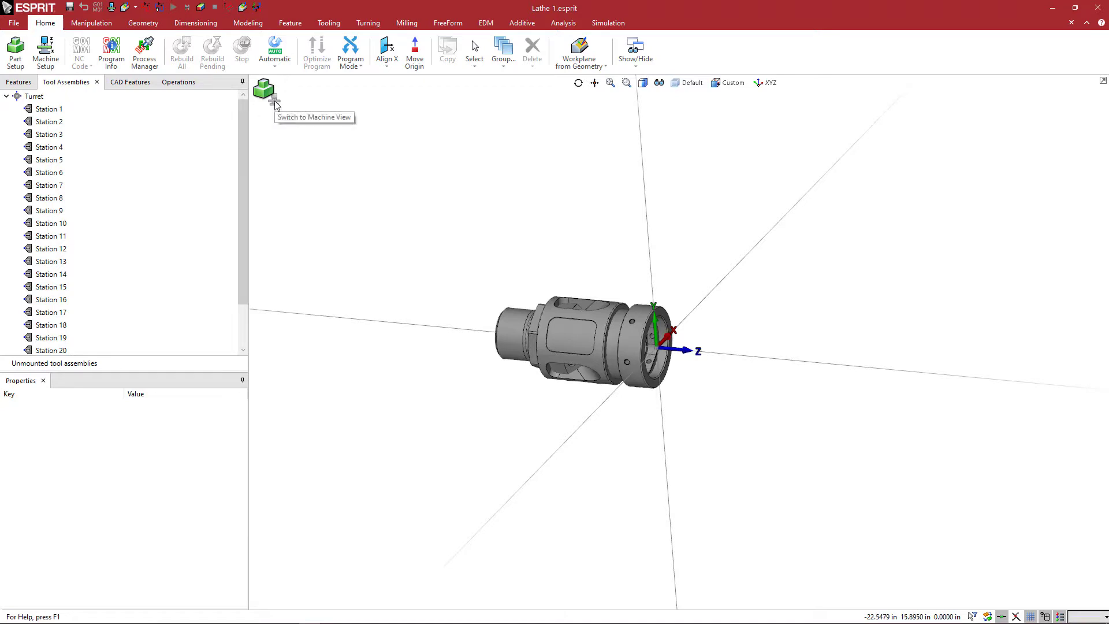
pyautogui.click(274, 102)
pyautogui.scroll(-4, 604, 274)
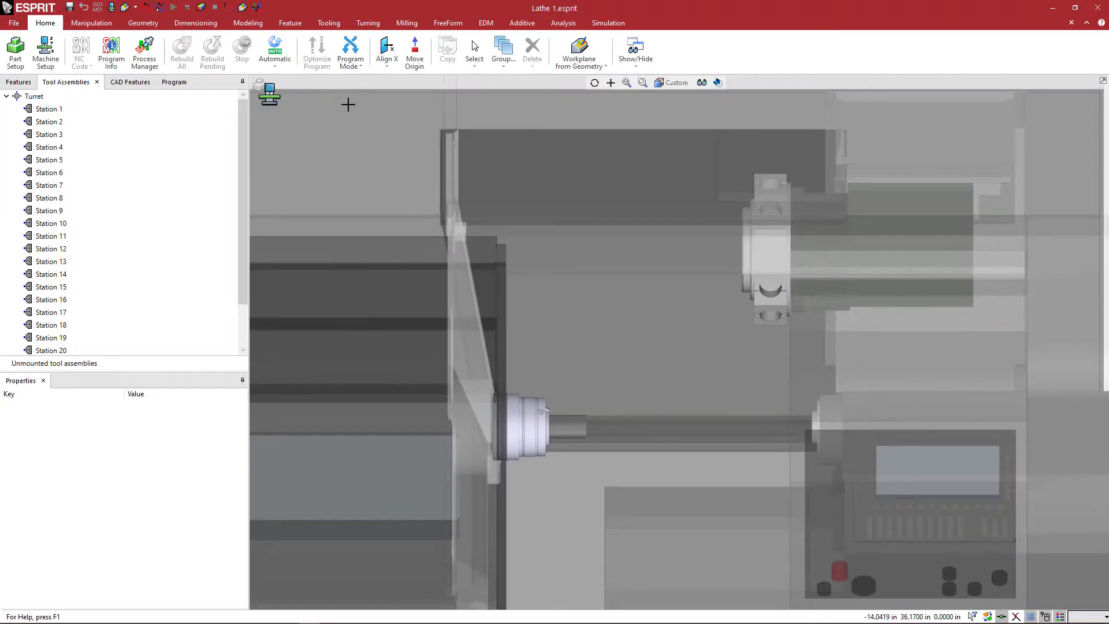
pyautogui.click(1102, 82)
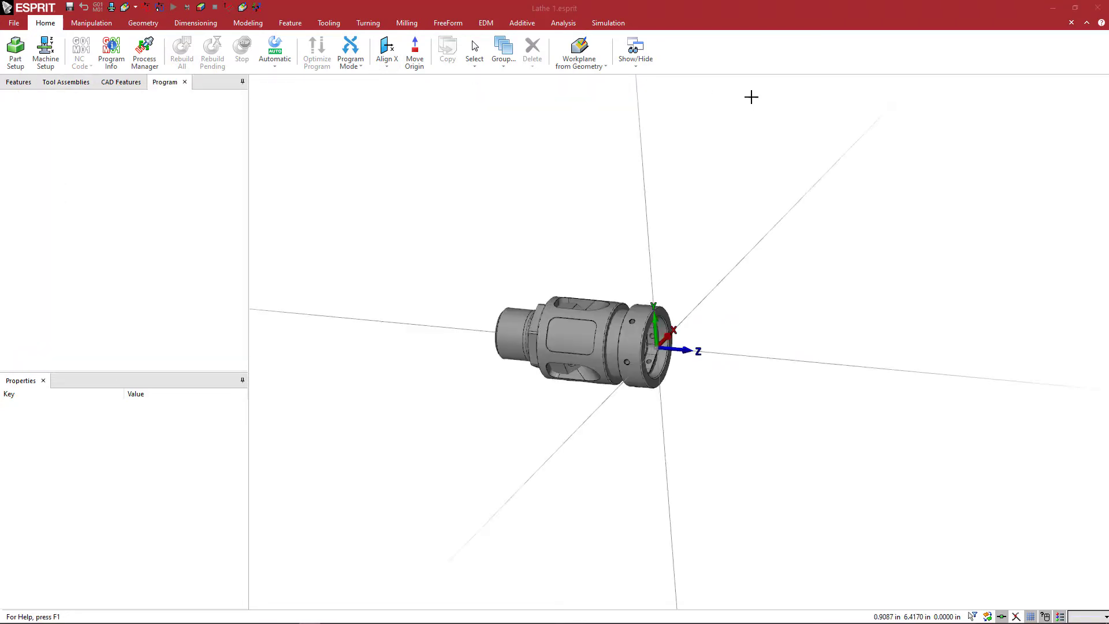
pyautogui.moveTo(887, 171); pyautogui.dragTo(507, 167)
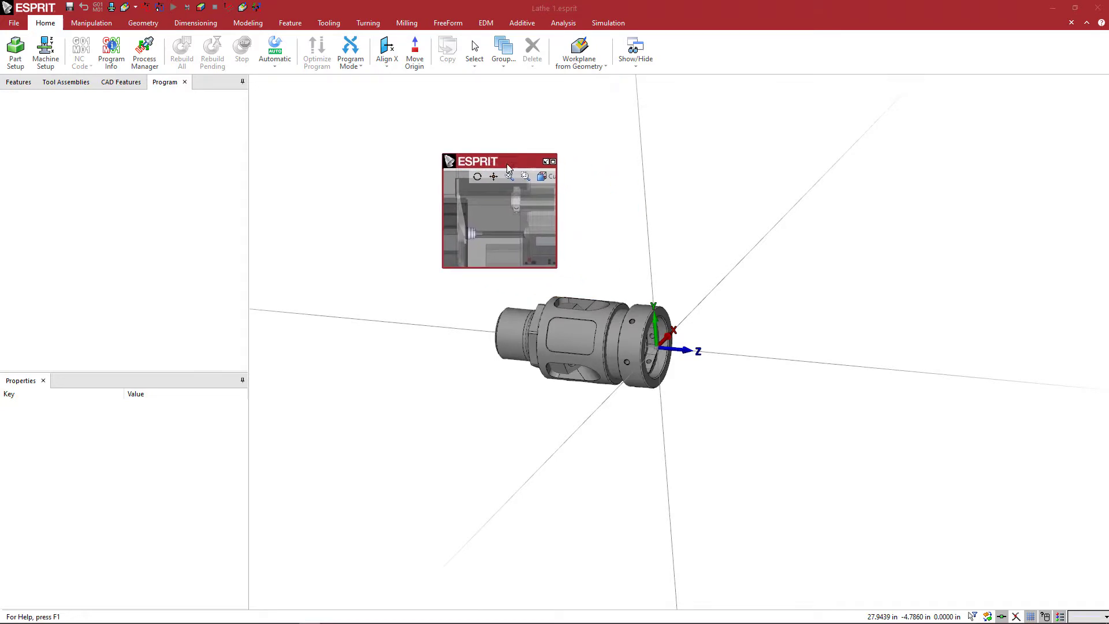
pyautogui.click(546, 161)
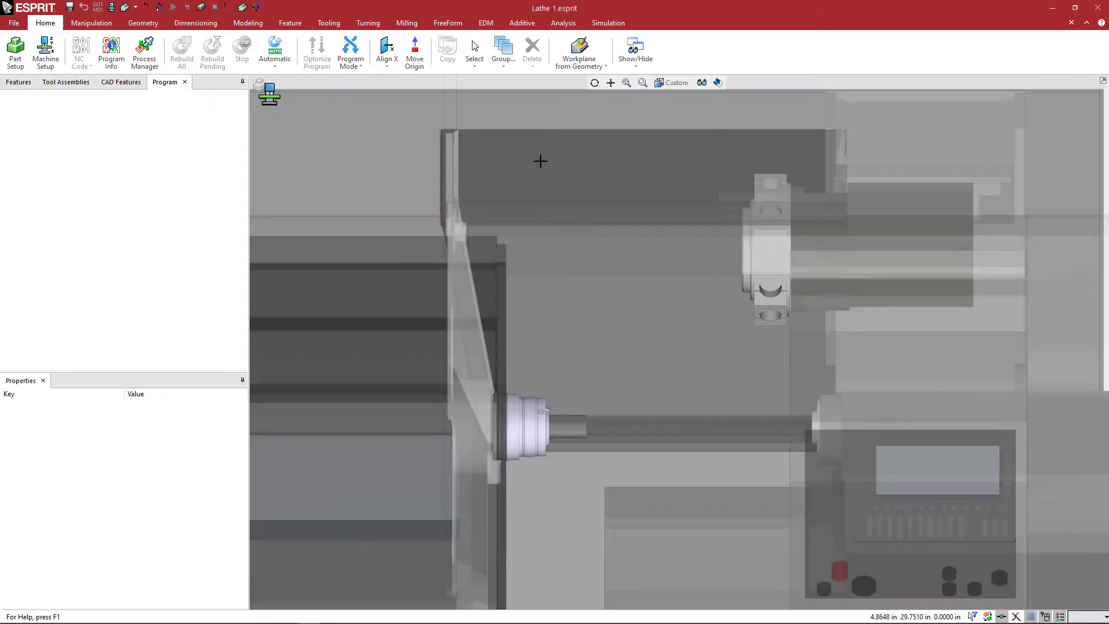
pyautogui.click(265, 92)
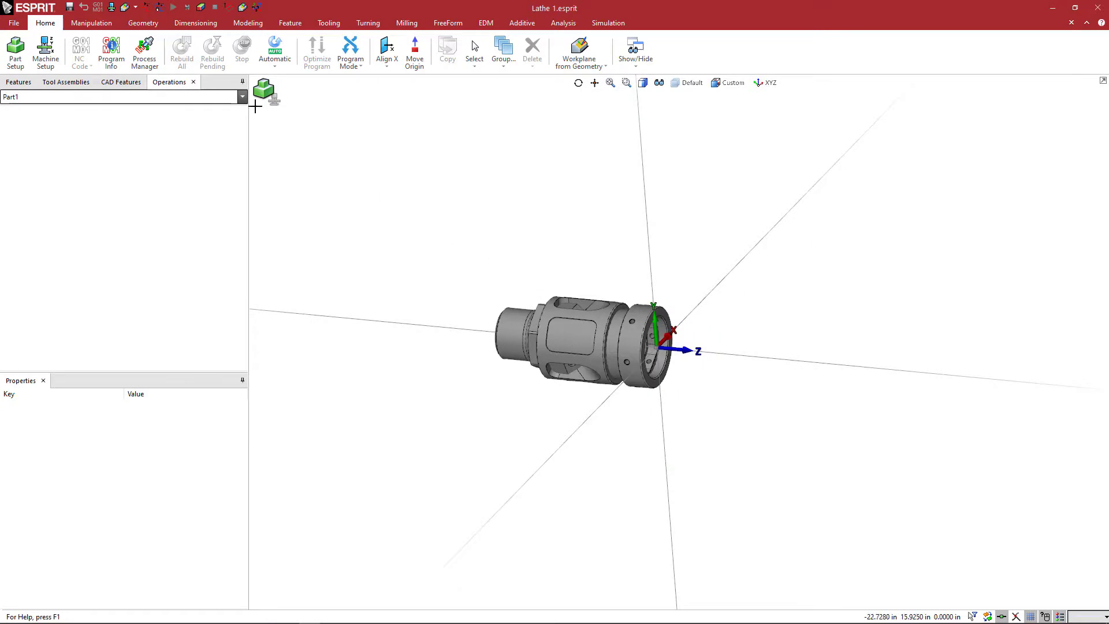
pyautogui.click(276, 105)
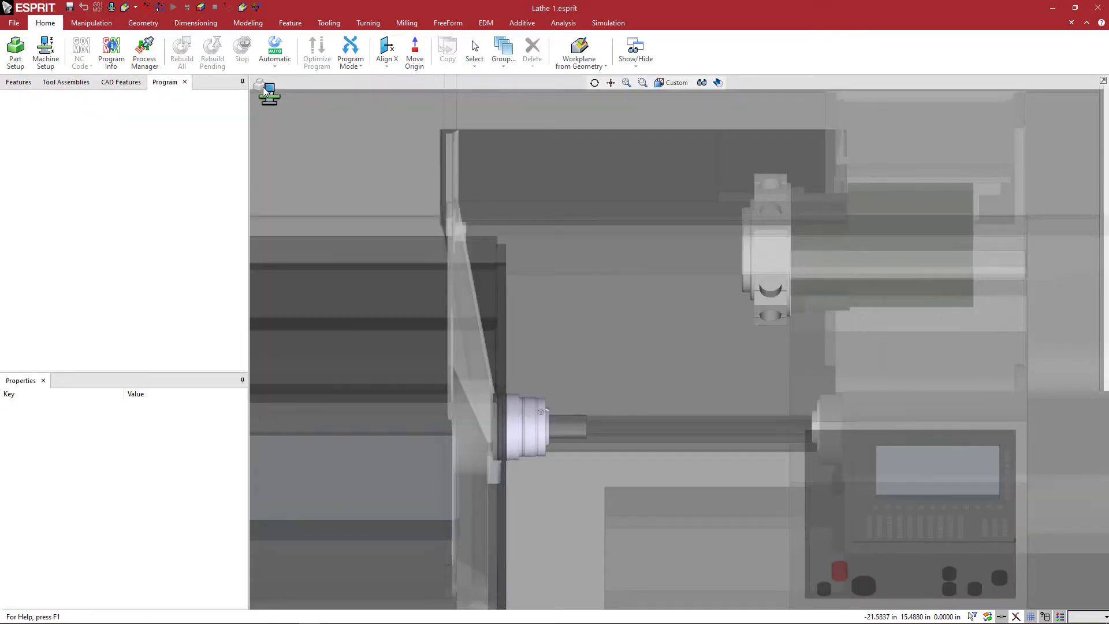
pyautogui.click(266, 93)
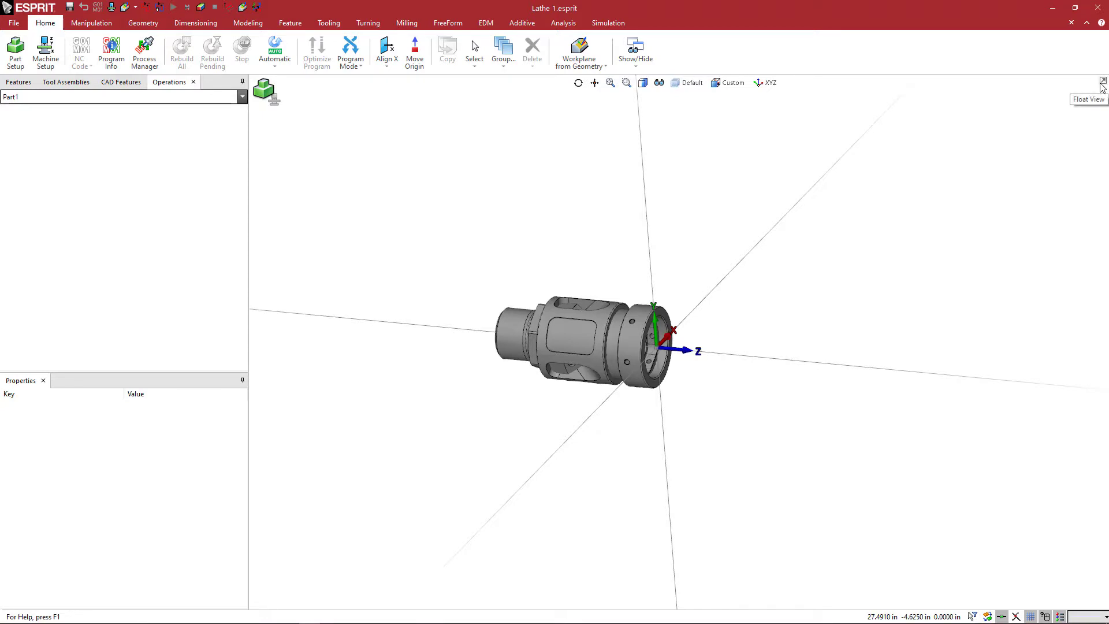
# - Float the full lathe machine view into its own window, enlarge it, and move it to the right
pyautogui.click(273, 102)
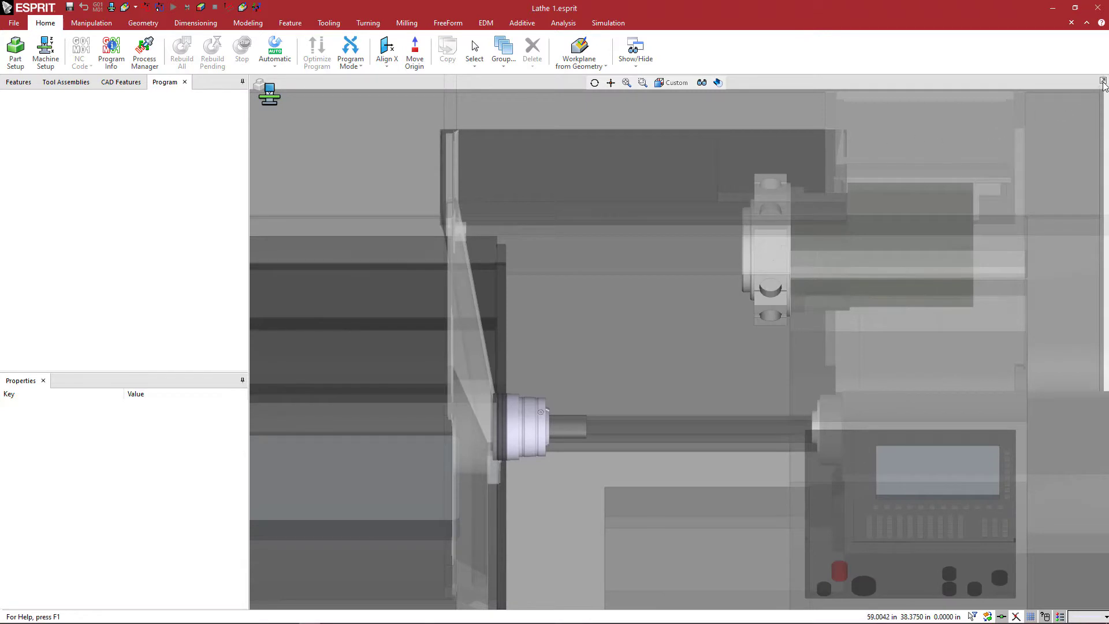
pyautogui.click(1103, 82)
pyautogui.moveTo(501, 162); pyautogui.dragTo(510, 132)
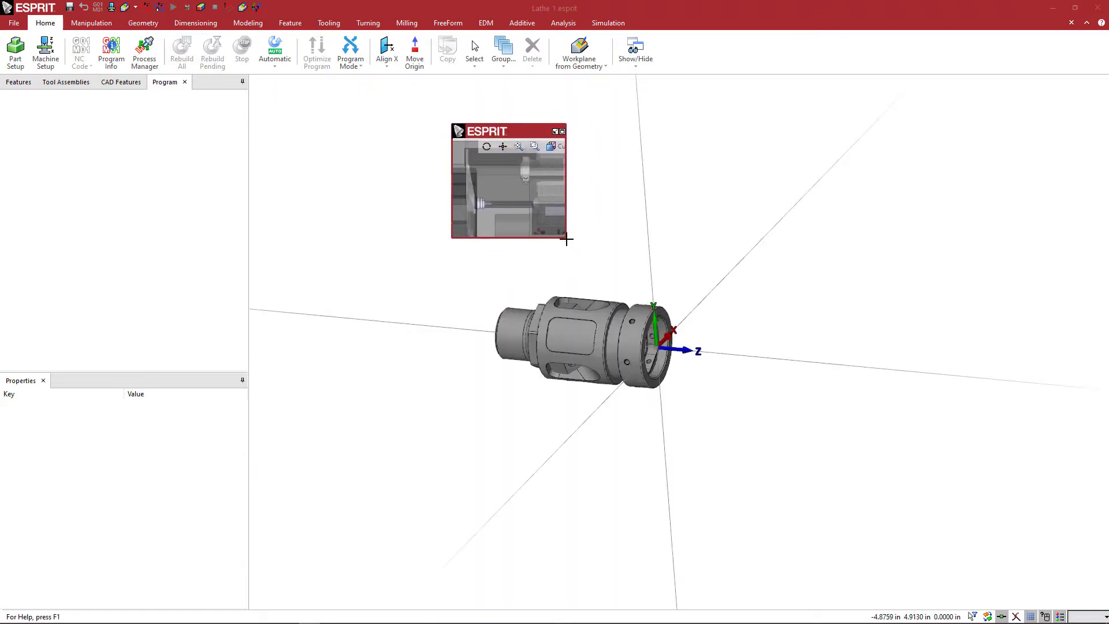
pyautogui.moveTo(565, 236); pyautogui.dragTo(673, 345)
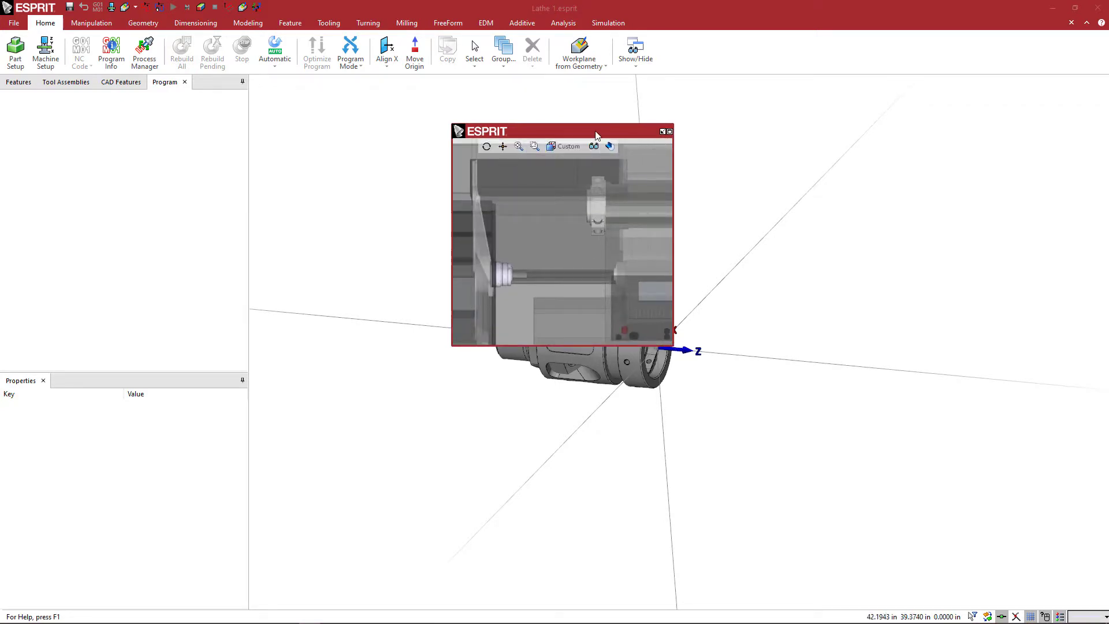
pyautogui.moveTo(570, 136); pyautogui.dragTo(1027, 147)
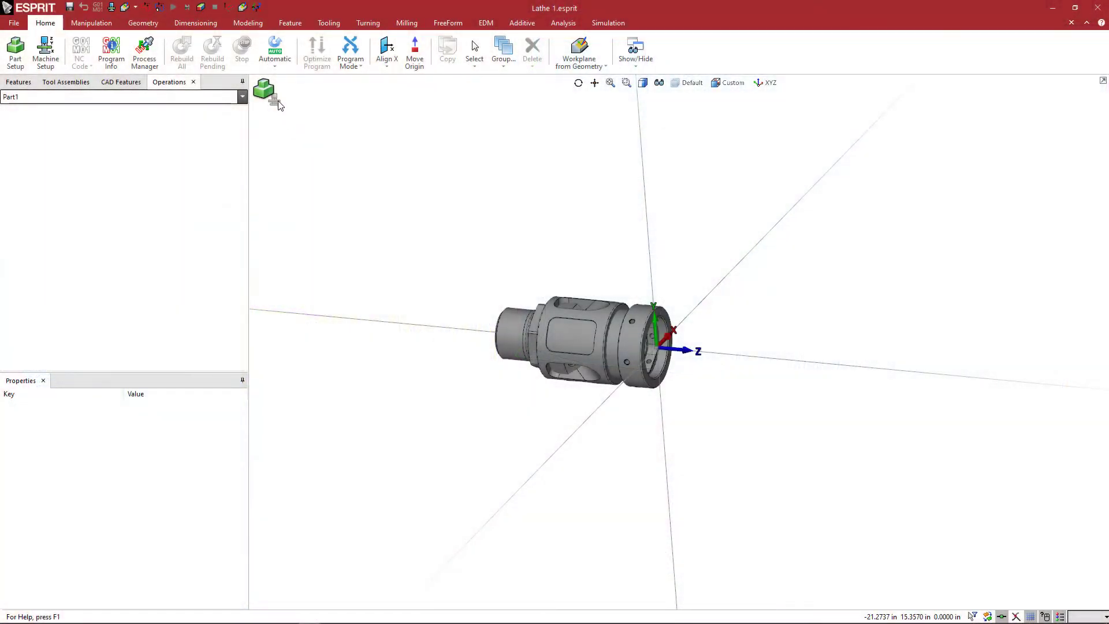
# - Show the full lathe machine zoomed in and bring up the Station 1 options in Tool Assemblies
pyautogui.click(274, 95)
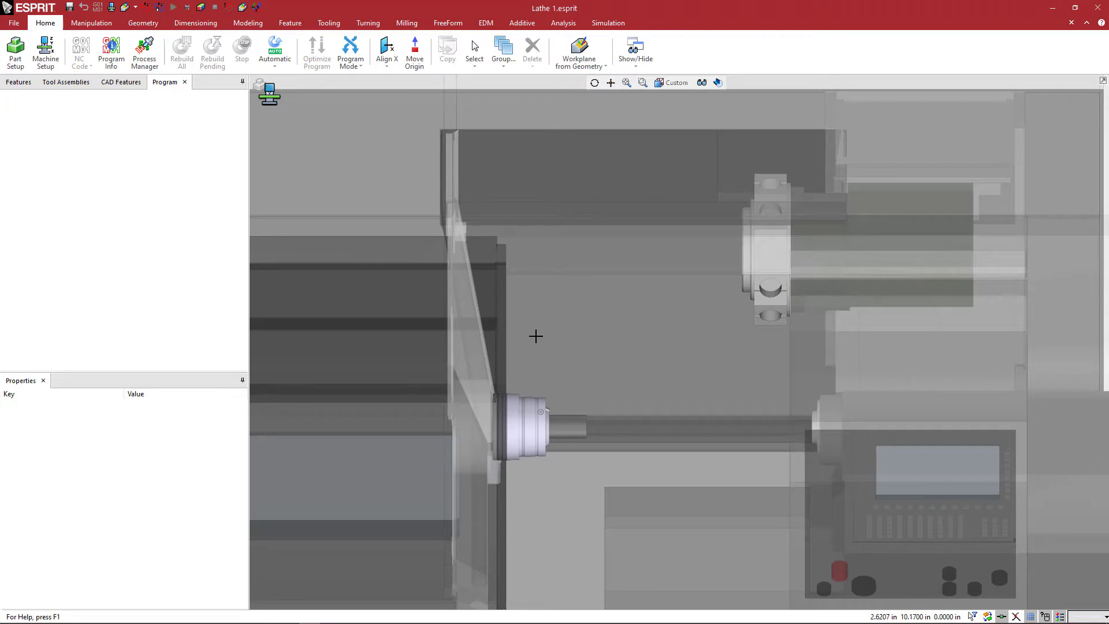
pyautogui.scroll(2, 753, 300)
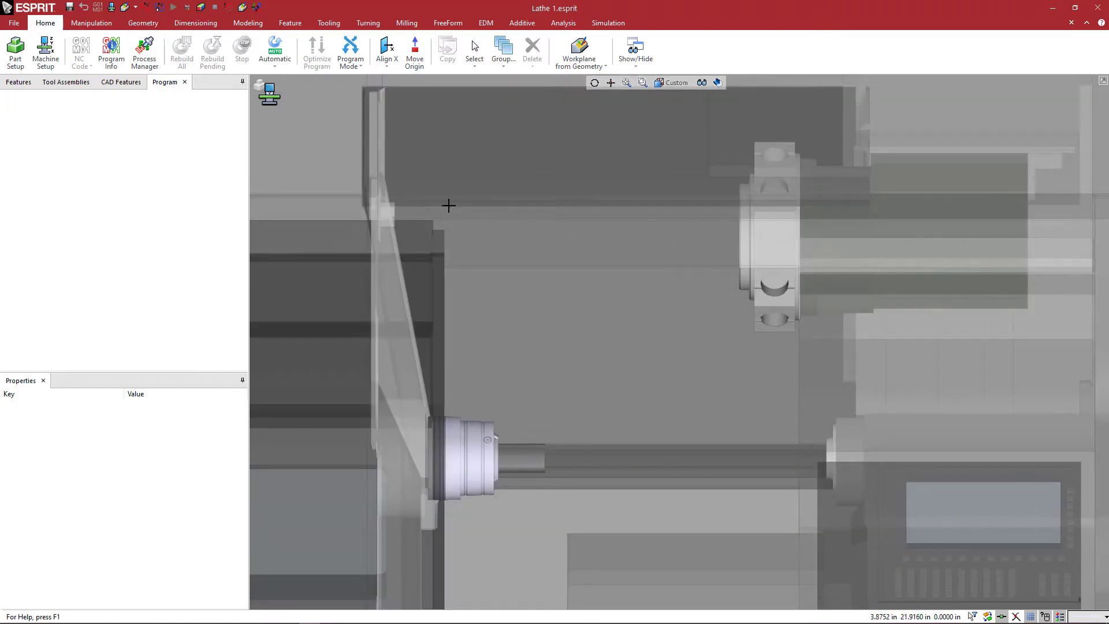
pyautogui.click(70, 84)
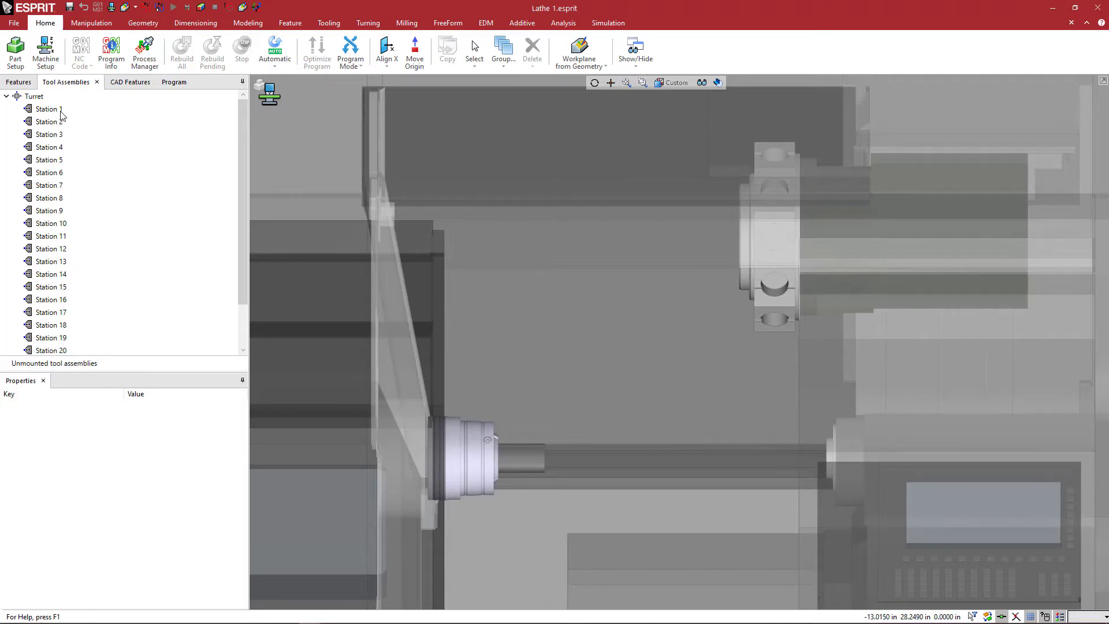
pyautogui.rightClick(60, 111)
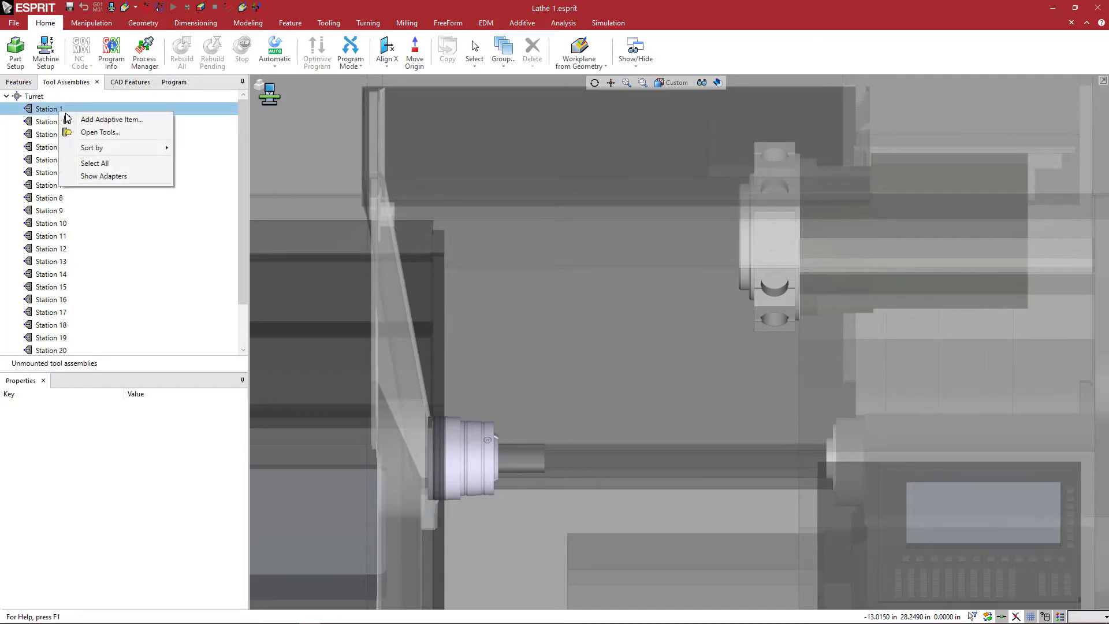
# - Add an adaptive item to Station 1 from Data > Holders > WTO > Turning > Nakamura-Tome > NTY3 150 250 II
pyautogui.click(133, 120)
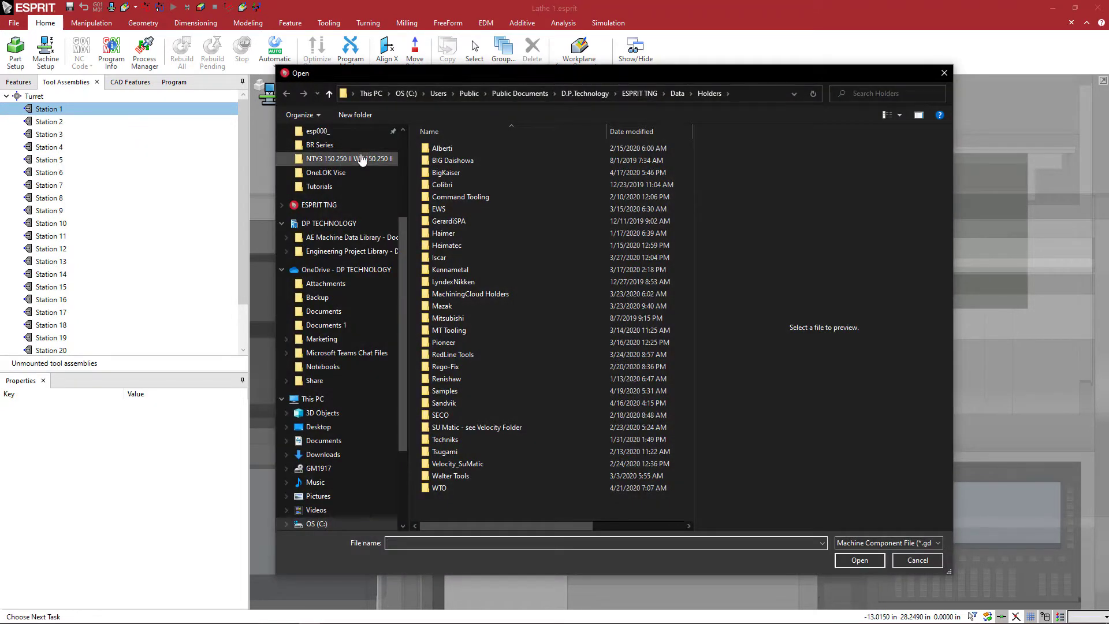
pyautogui.click(678, 94)
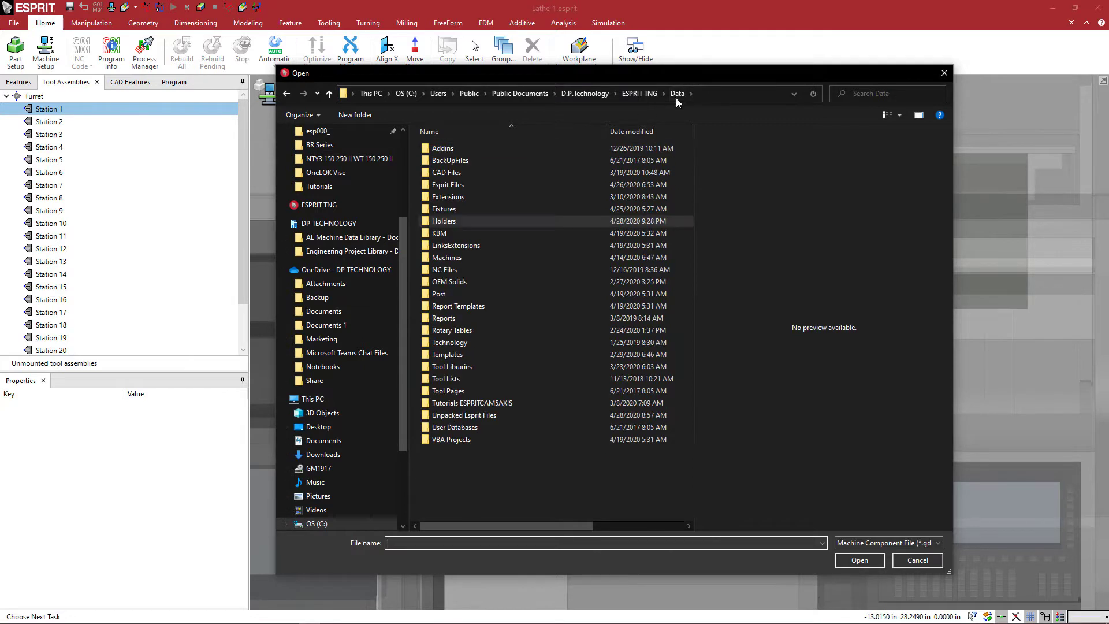
pyautogui.doubleClick(446, 222)
pyautogui.doubleClick(443, 490)
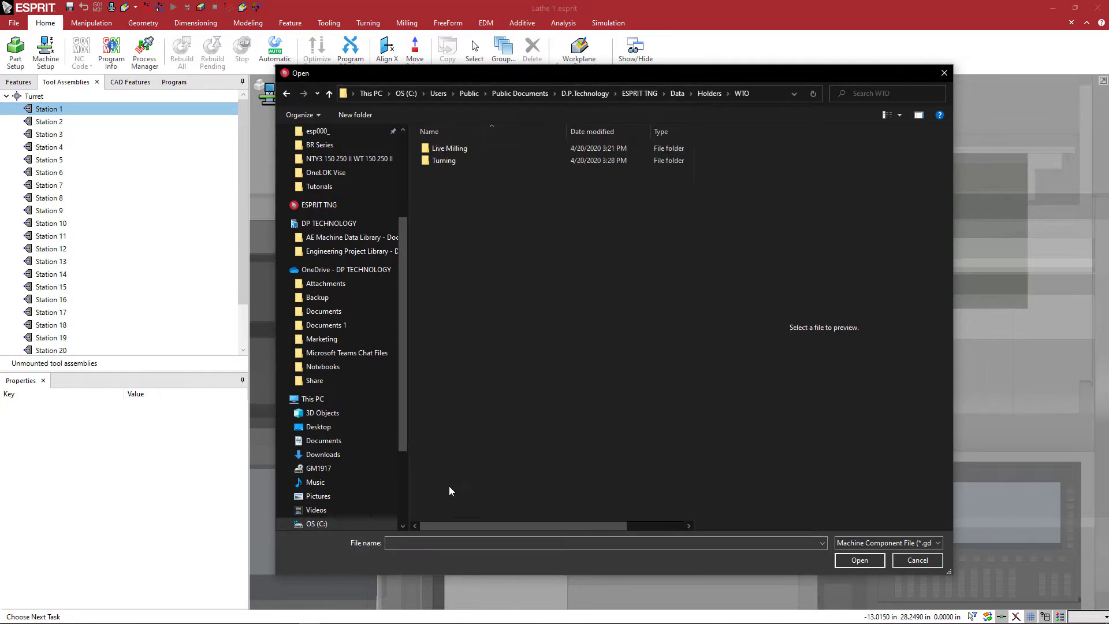
pyautogui.doubleClick(456, 162)
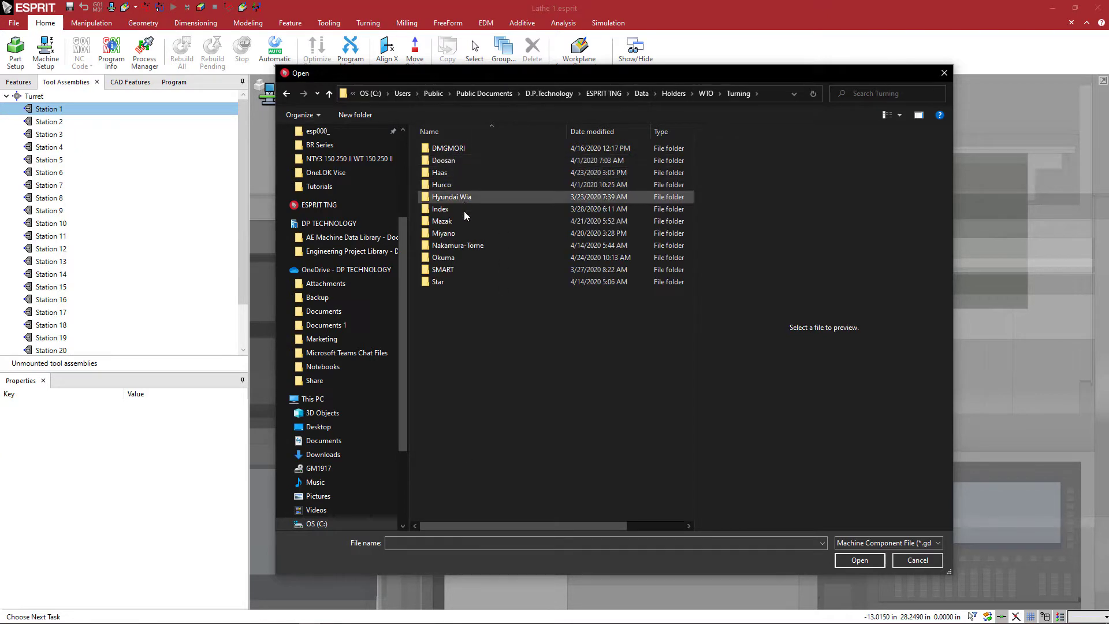
pyautogui.doubleClick(467, 245)
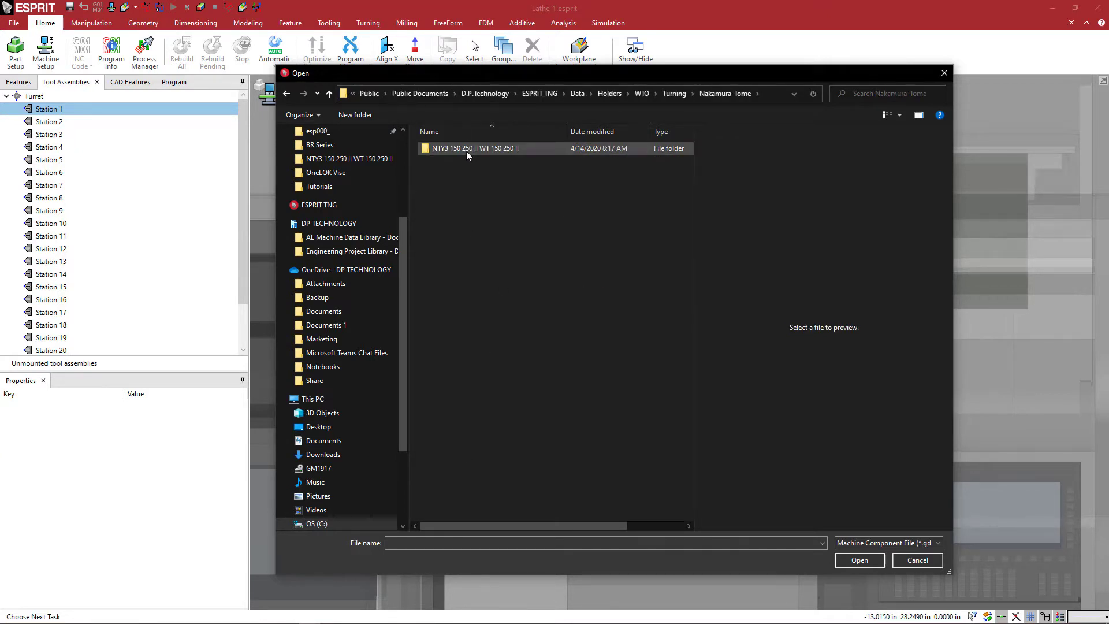
pyautogui.doubleClick(466, 149)
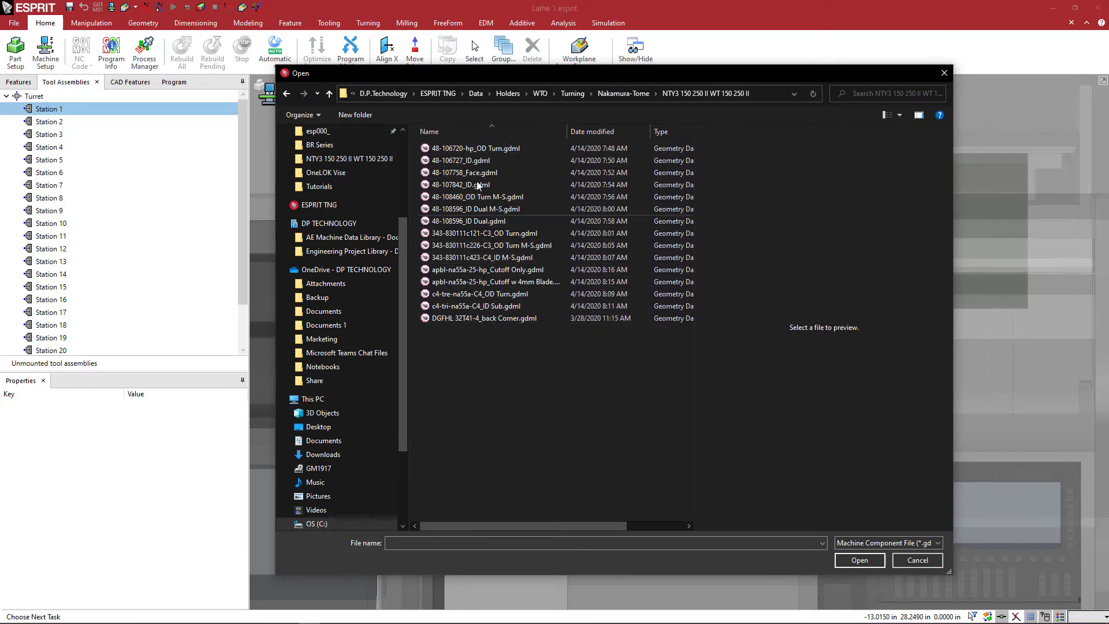
# - Select 48-106720-hp_OD Turn.gdml and rotate its preview to inspect the holder
pyautogui.click(474, 149)
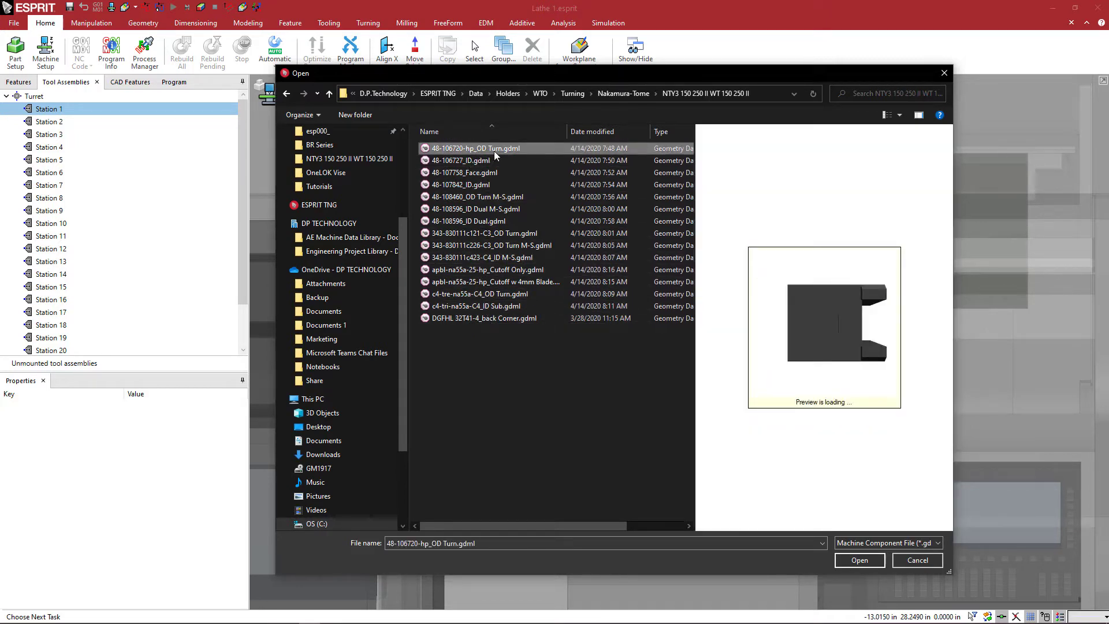
pyautogui.click(919, 117)
pyautogui.click(919, 116)
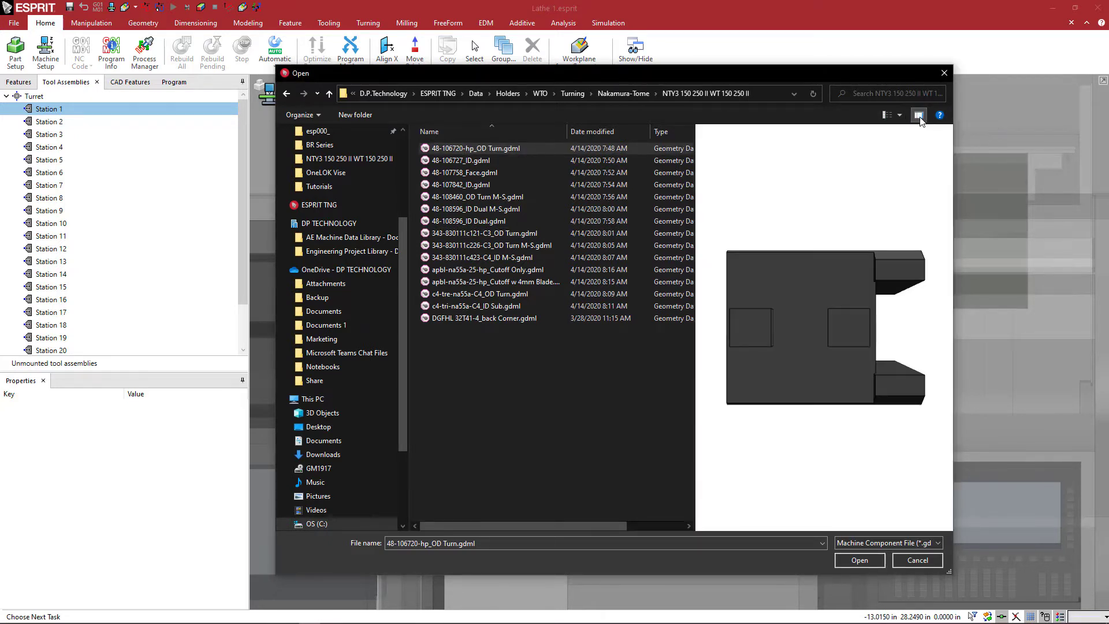
pyautogui.click(919, 117)
pyautogui.click(919, 117)
pyautogui.moveTo(730, 231); pyautogui.dragTo(696, 167)
pyautogui.moveTo(773, 204); pyautogui.dragTo(728, 169)
# - Preview 48-106727_ID.gdml, then select 48-107758_Face.gdml as the holder file
pyautogui.click(508, 163)
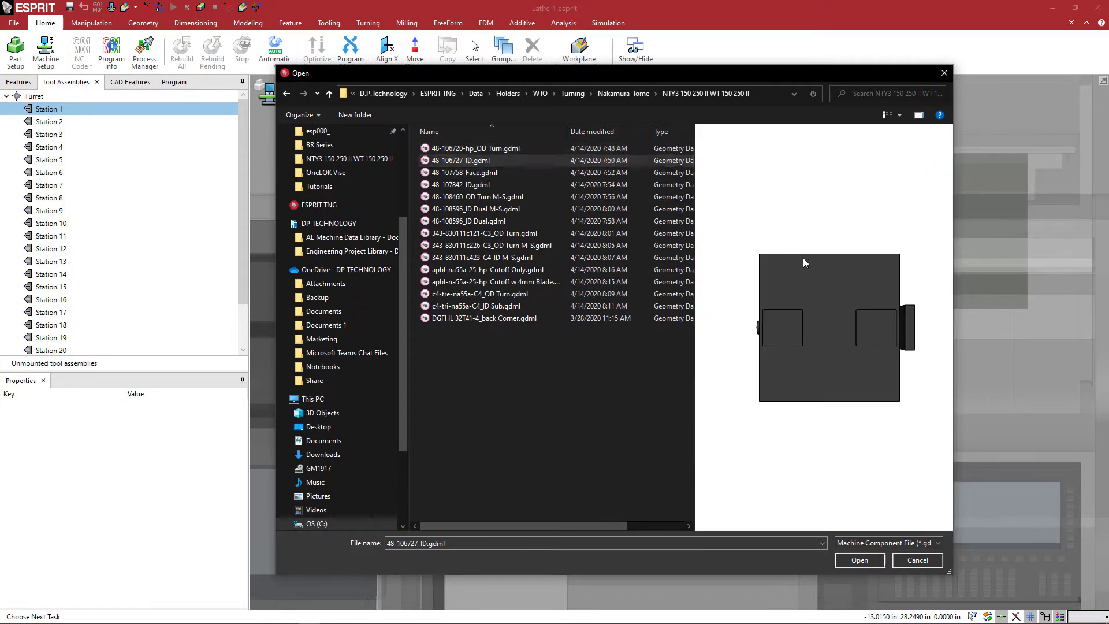
pyautogui.moveTo(805, 264); pyautogui.dragTo(739, 350)
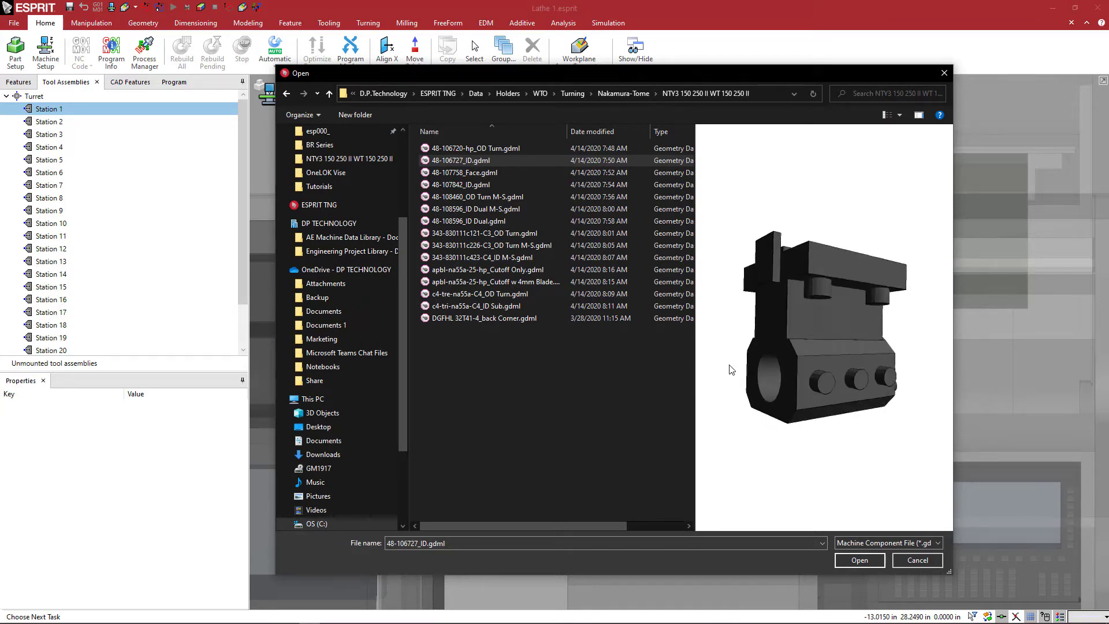
pyautogui.click(462, 172)
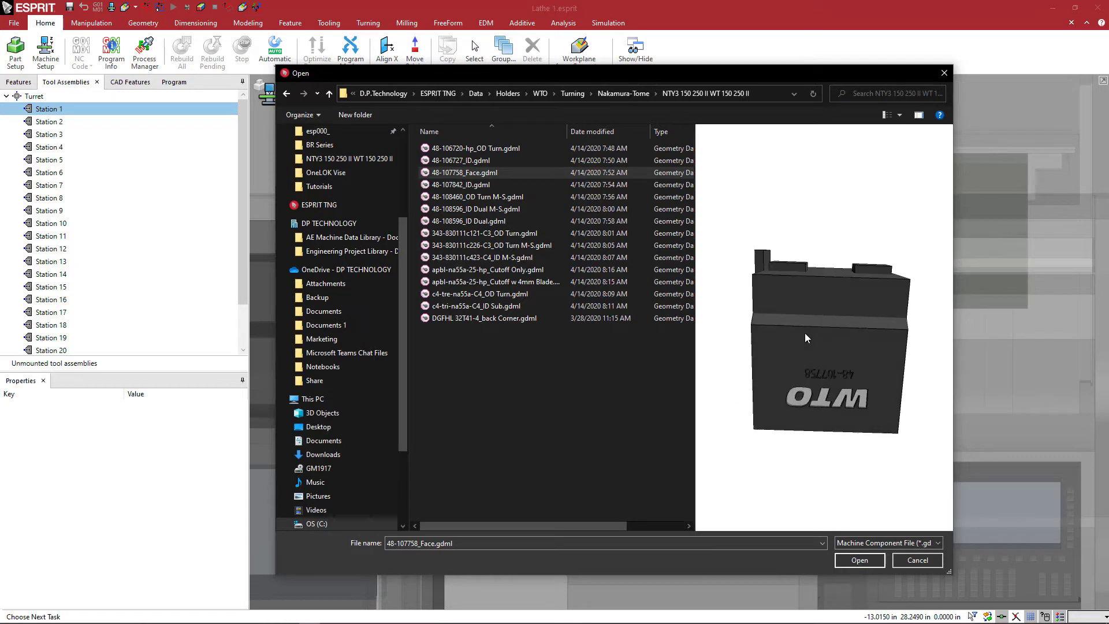
# - Load the 48-107758_Face holder and adjust item transparency, leaving the machine fully opaque
pyautogui.click(857, 561)
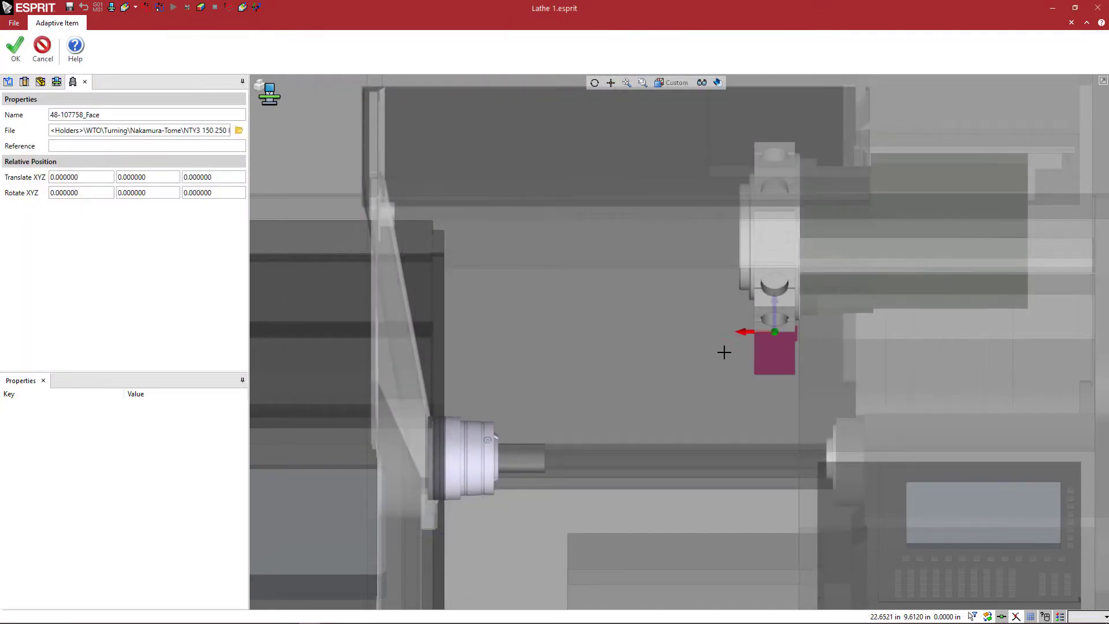
pyautogui.scroll(5, 733, 339)
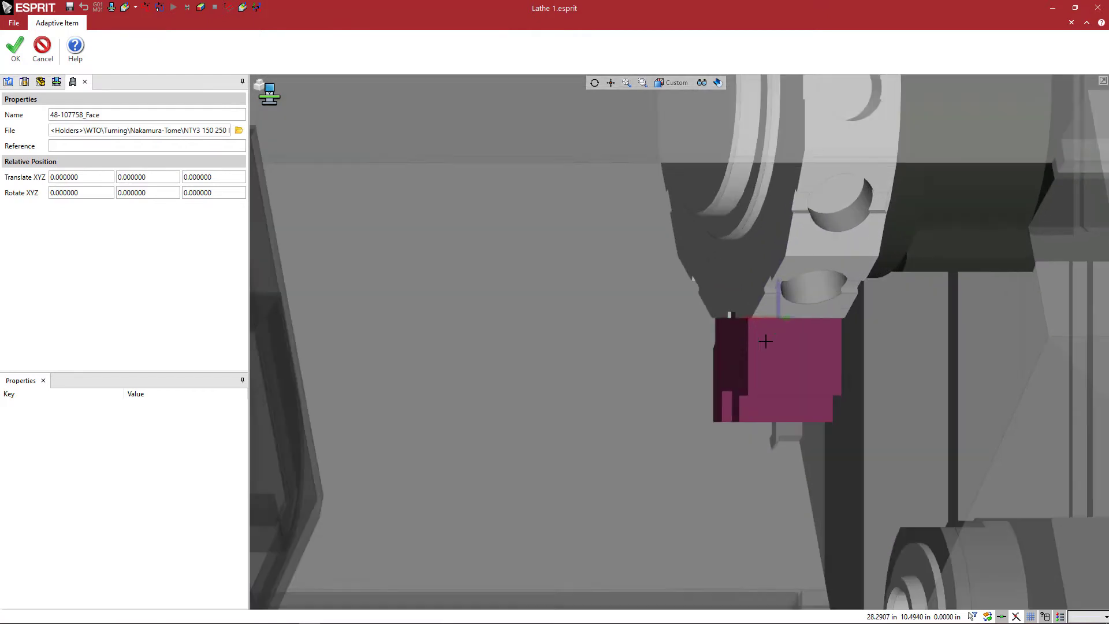
pyautogui.click(699, 85)
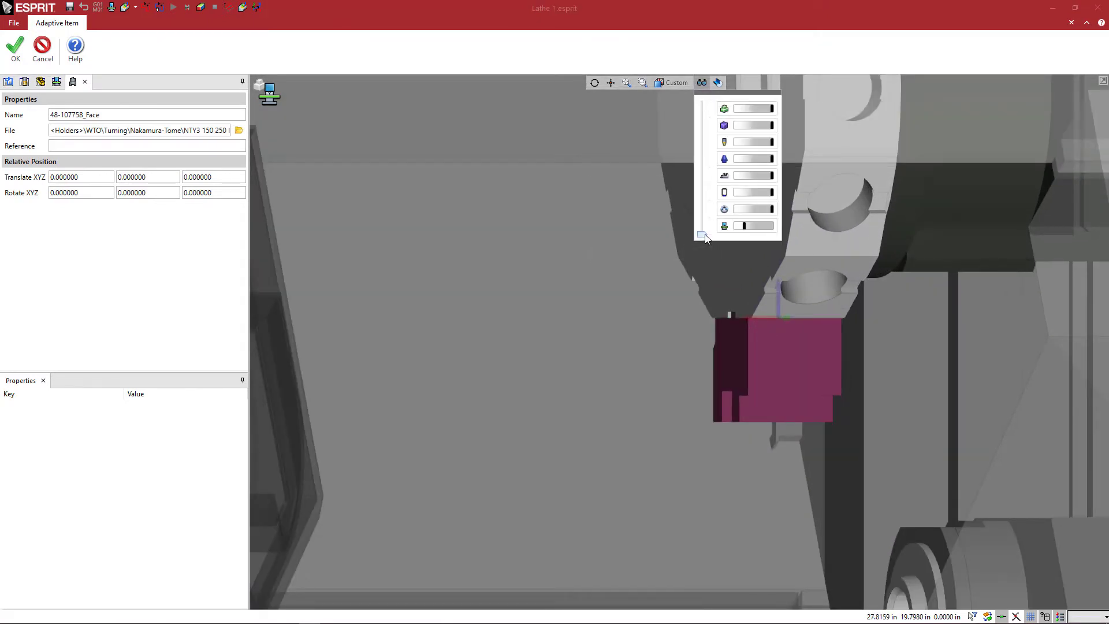
pyautogui.moveTo(704, 234)
pyautogui.mouseDown()
pyautogui.moveTo(701, 134)
pyautogui.moveTo(700, 235)
pyautogui.mouseUp()
pyautogui.scroll(-3, 635, 250)
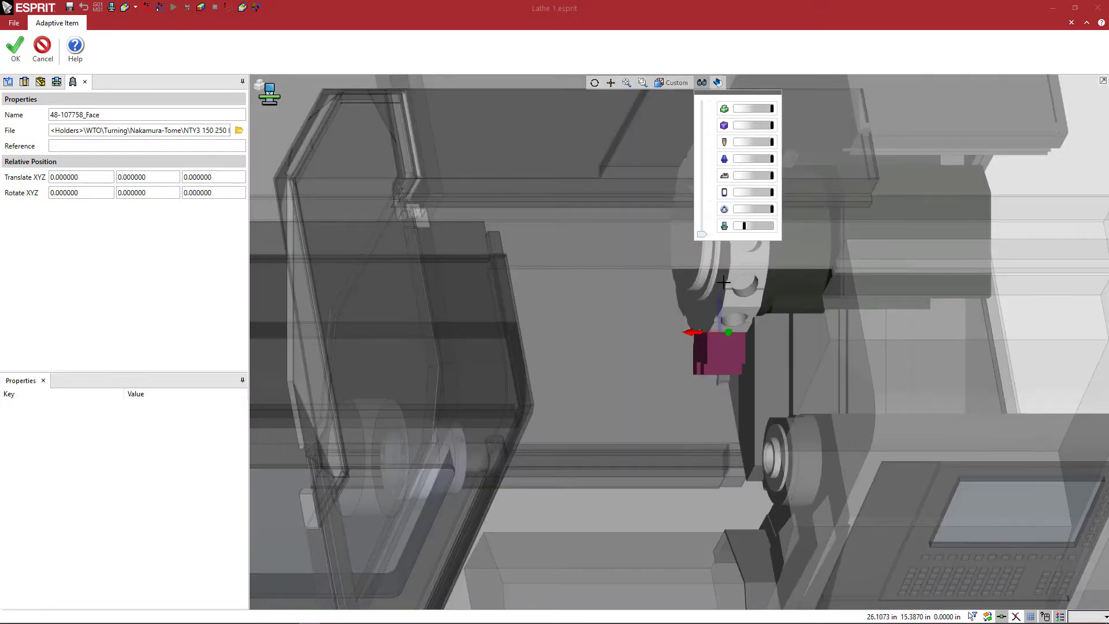
pyautogui.moveTo(744, 225)
pyautogui.mouseDown()
pyautogui.moveTo(773, 227)
pyautogui.moveTo(732, 231)
pyautogui.moveTo(754, 234)
pyautogui.mouseUp()
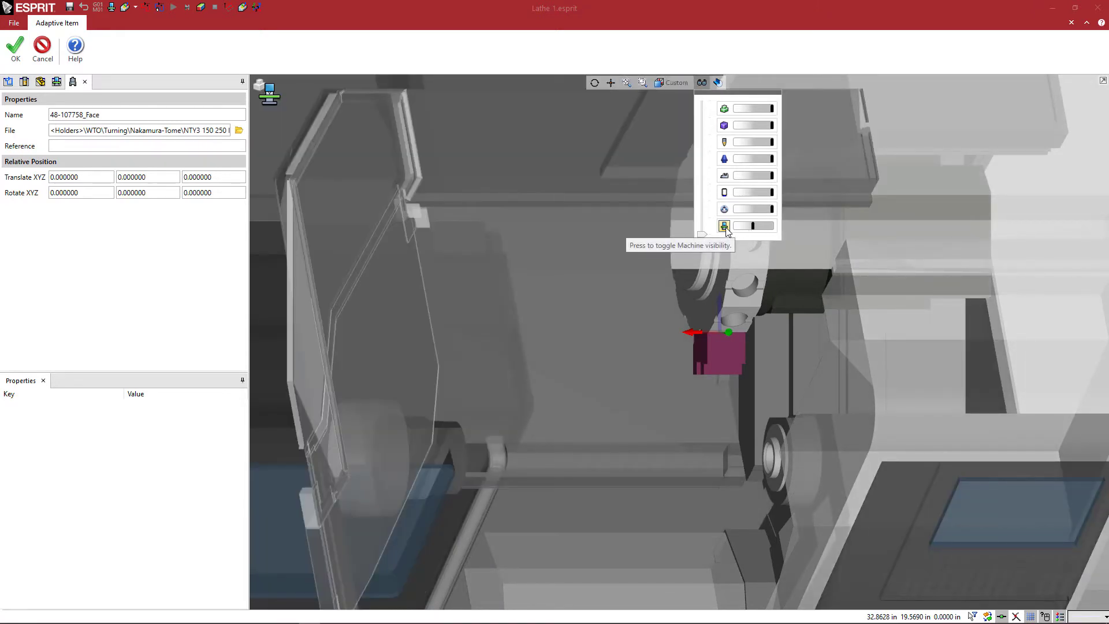
# - Toggle the machine and turret geometry visibility to isolate the face holder
pyautogui.click(724, 226)
pyautogui.click(724, 226)
pyautogui.click(724, 226)
pyautogui.click(724, 226)
pyautogui.click(724, 192)
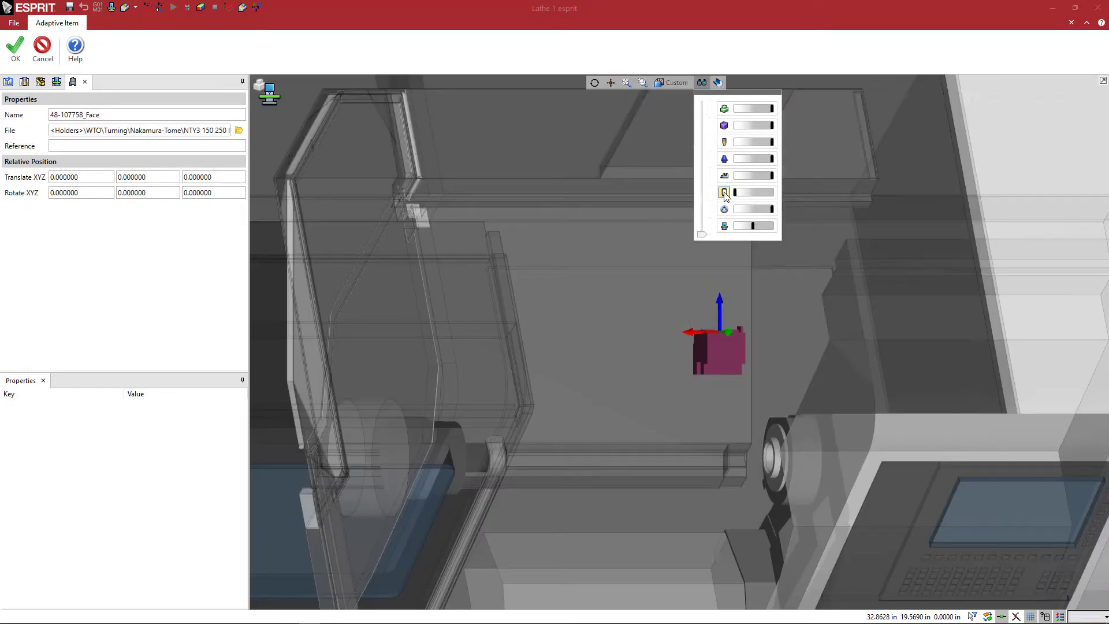
pyautogui.click(724, 192)
pyautogui.click(724, 193)
pyautogui.click(724, 192)
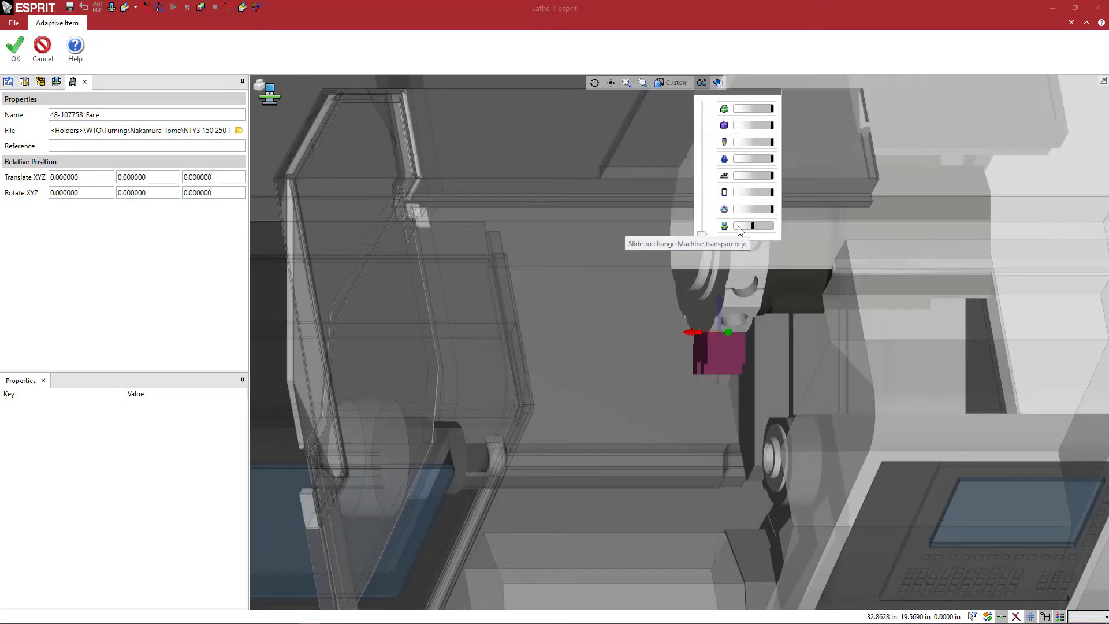
pyautogui.click(724, 192)
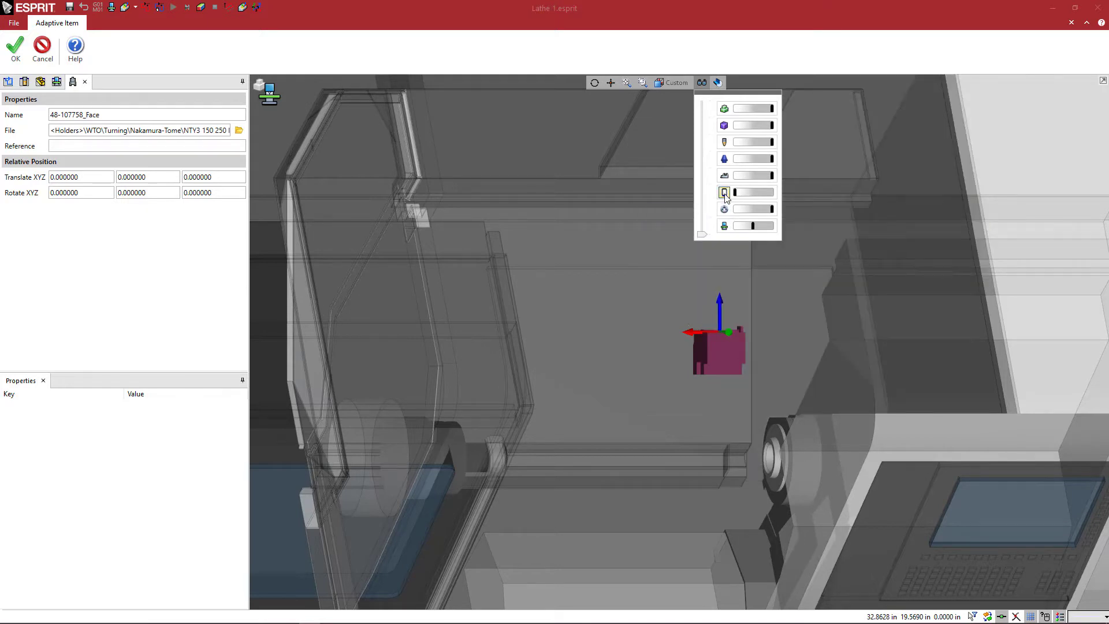
pyautogui.click(724, 192)
pyautogui.click(724, 192)
pyautogui.click(724, 192)
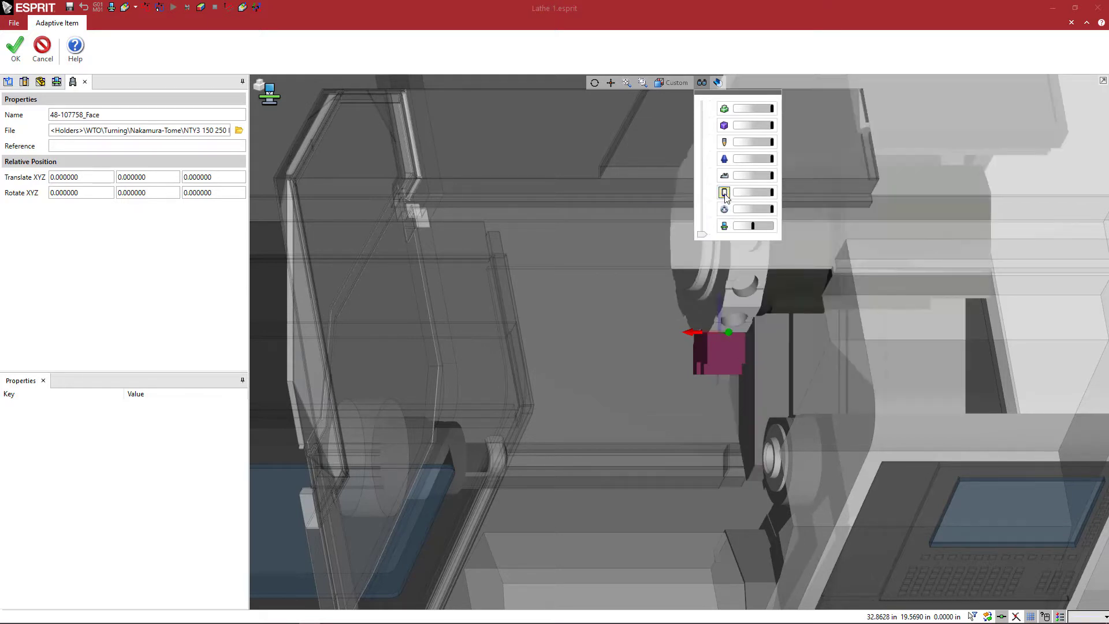
pyautogui.click(726, 227)
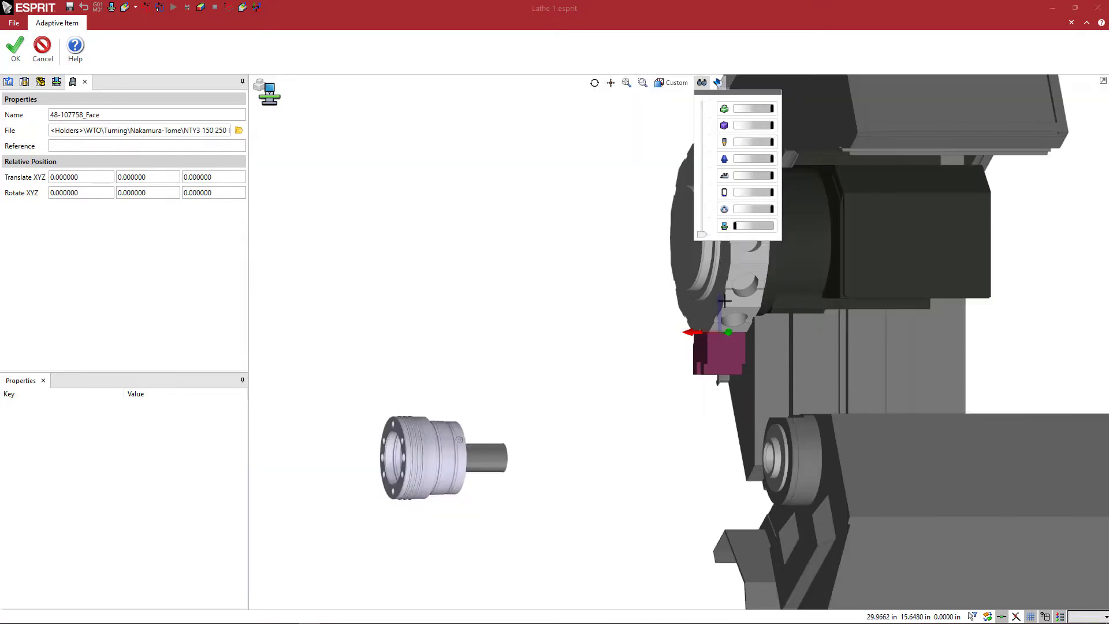
pyautogui.scroll(5, 711, 365)
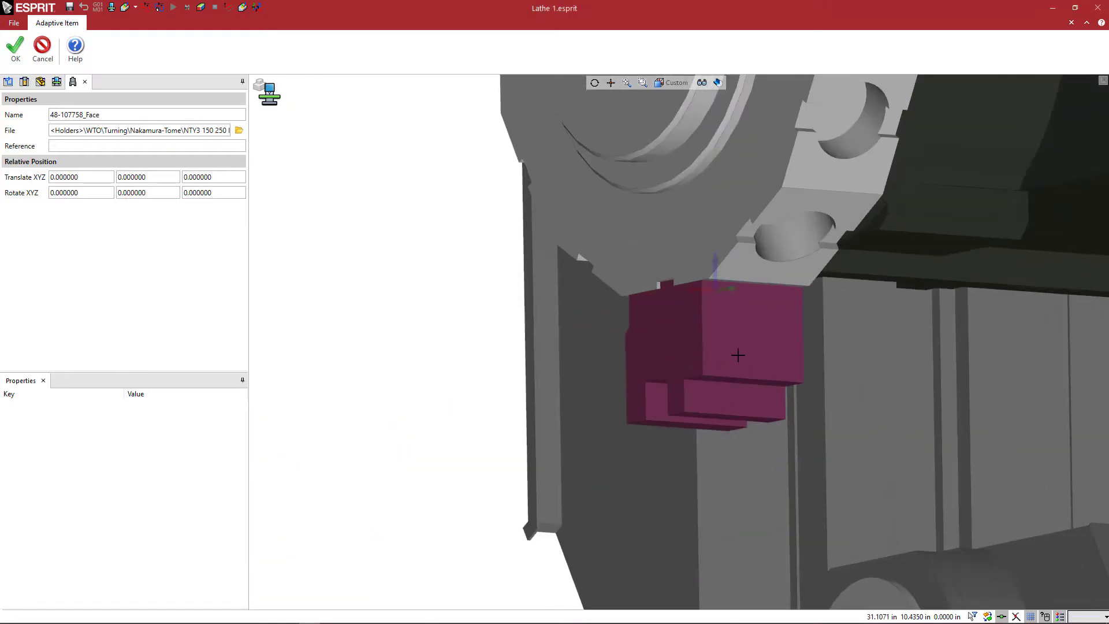
pyautogui.moveTo(743, 354)
pyautogui.mouseDown(button='middle')
pyautogui.moveTo(844, 356)
pyautogui.moveTo(799, 342)
pyautogui.moveTo(738, 351)
pyautogui.moveTo(742, 339)
pyautogui.mouseUp(button='middle')
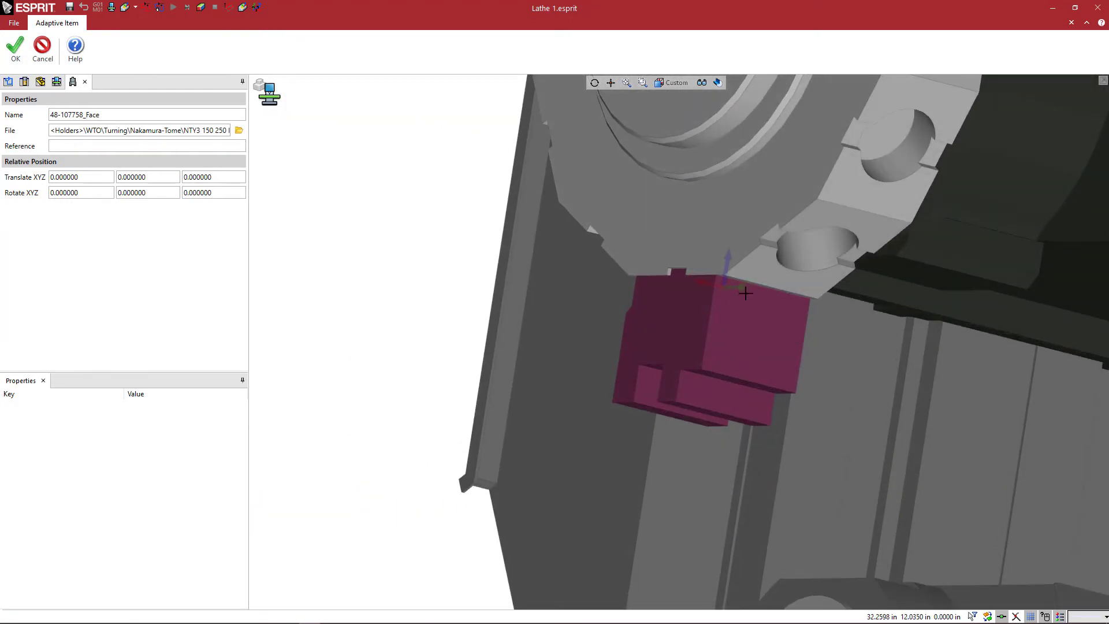
pyautogui.scroll(-3, 759, 292)
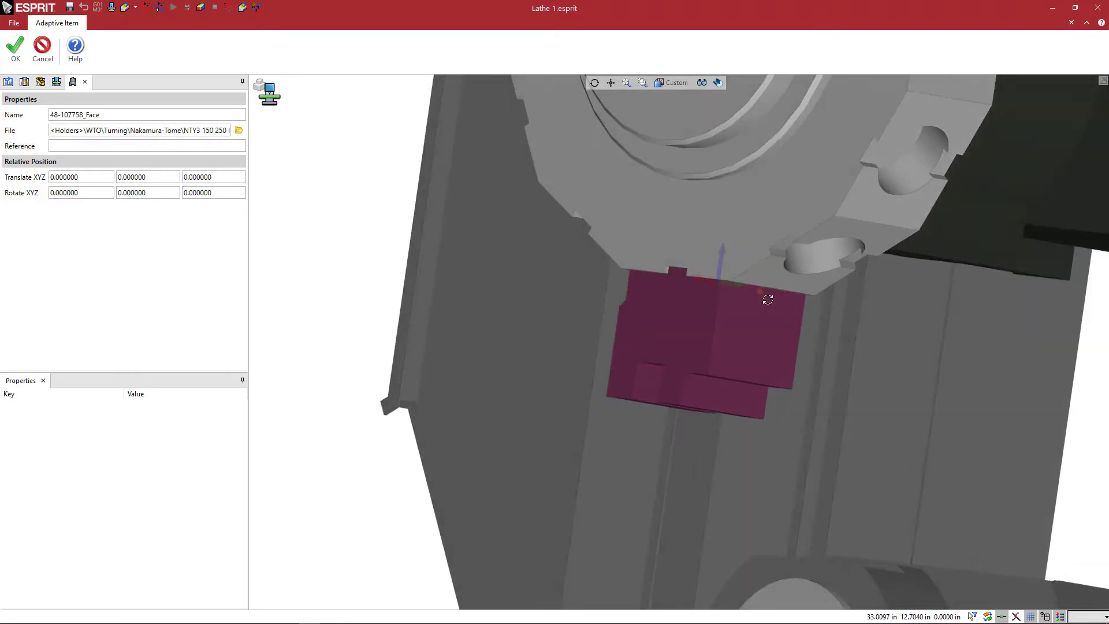
pyautogui.scroll(5, 750, 300)
pyautogui.scroll(1, 725, 280)
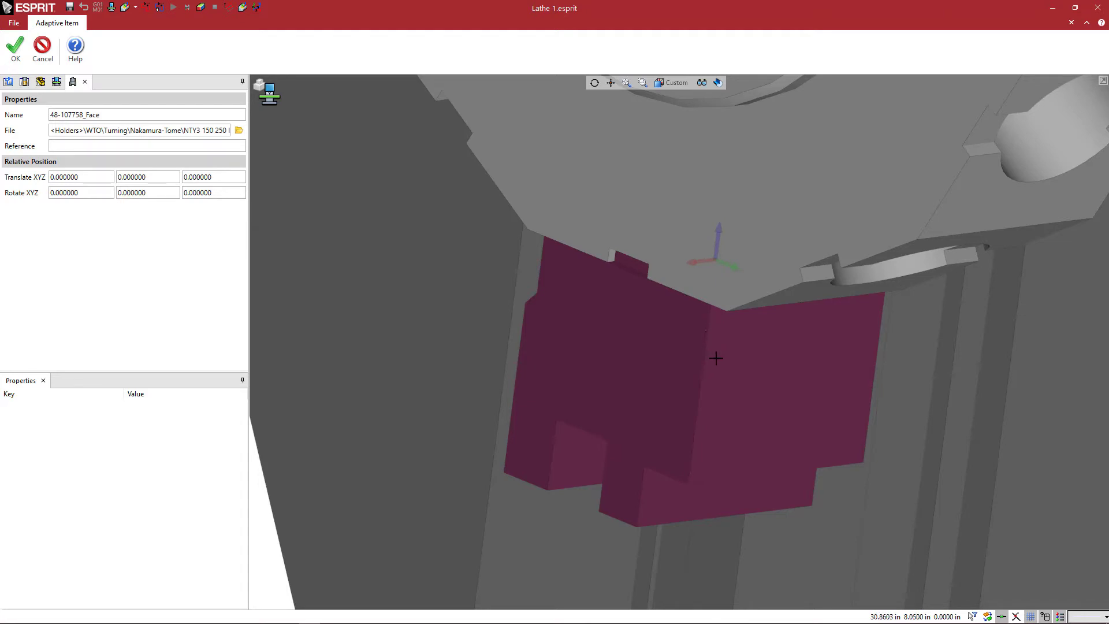
pyautogui.moveTo(717, 344); pyautogui.dragTo(697, 323, button='middle')
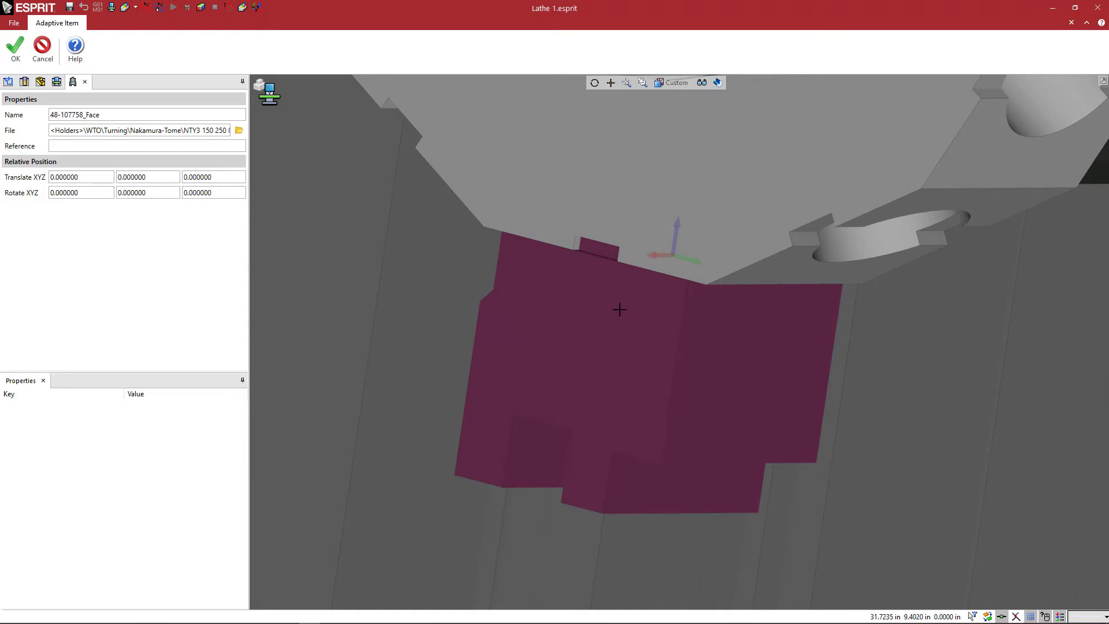
pyautogui.moveTo(606, 317); pyautogui.dragTo(595, 287, button='middle')
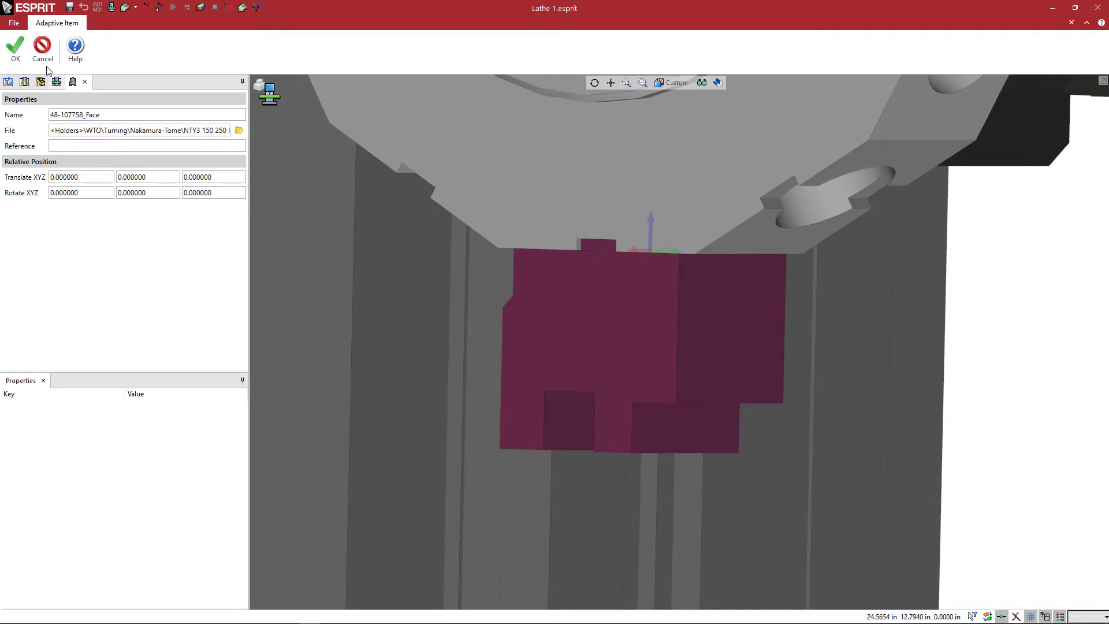
# - Accept the placement, then set the 48-107758_Face holder's Rotate Z to 180 and check it
pyautogui.click(15, 49)
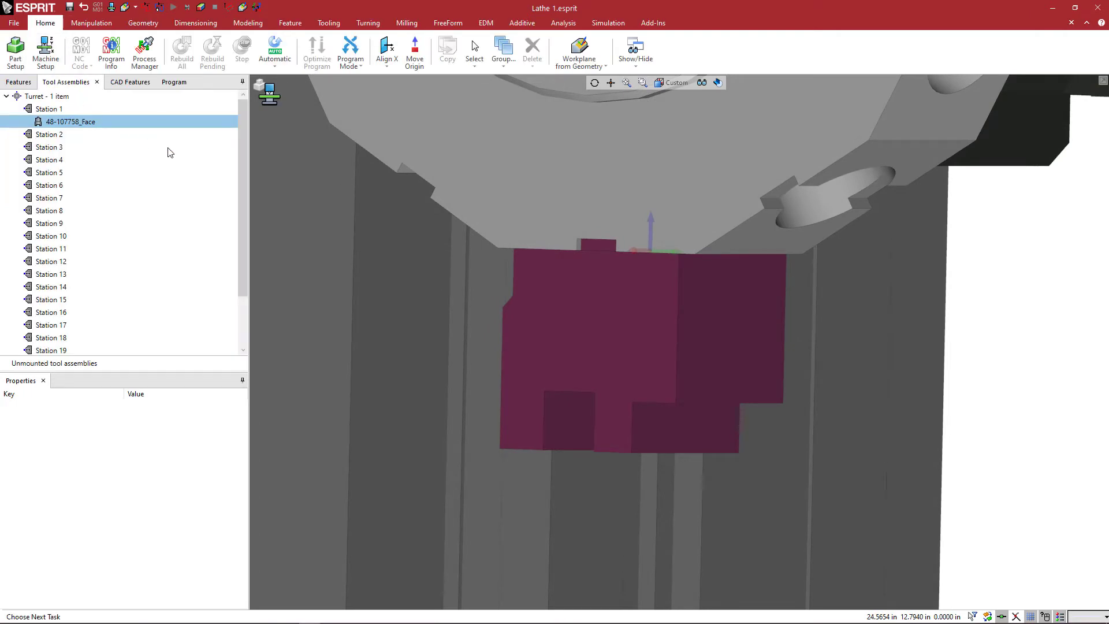
pyautogui.doubleClick(85, 123)
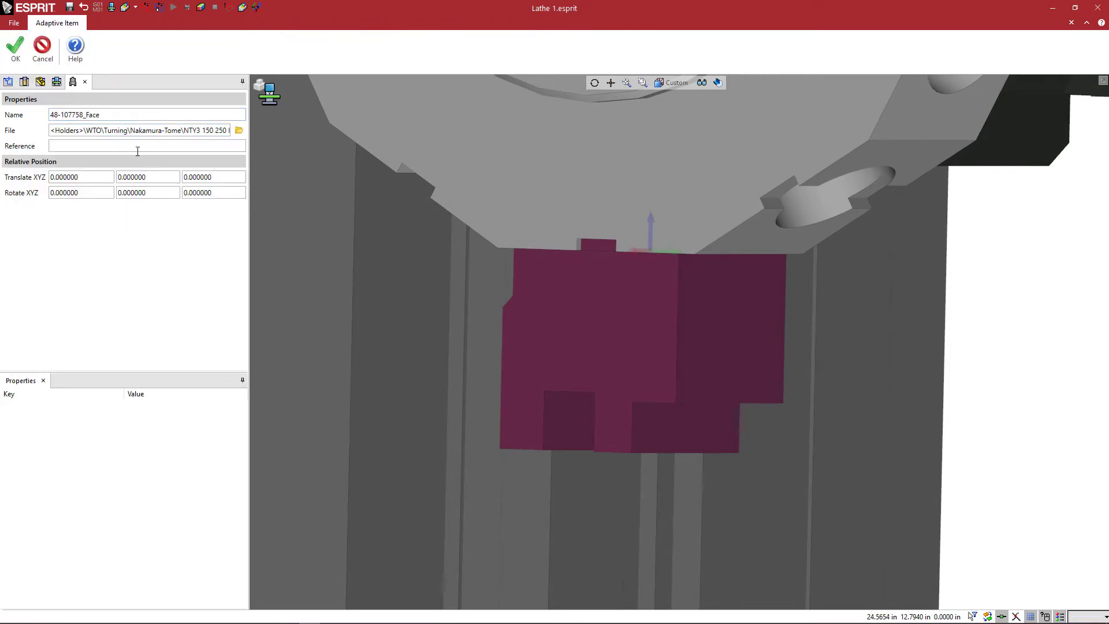
pyautogui.click(214, 193)
pyautogui.write('180')
pyautogui.press('Return')
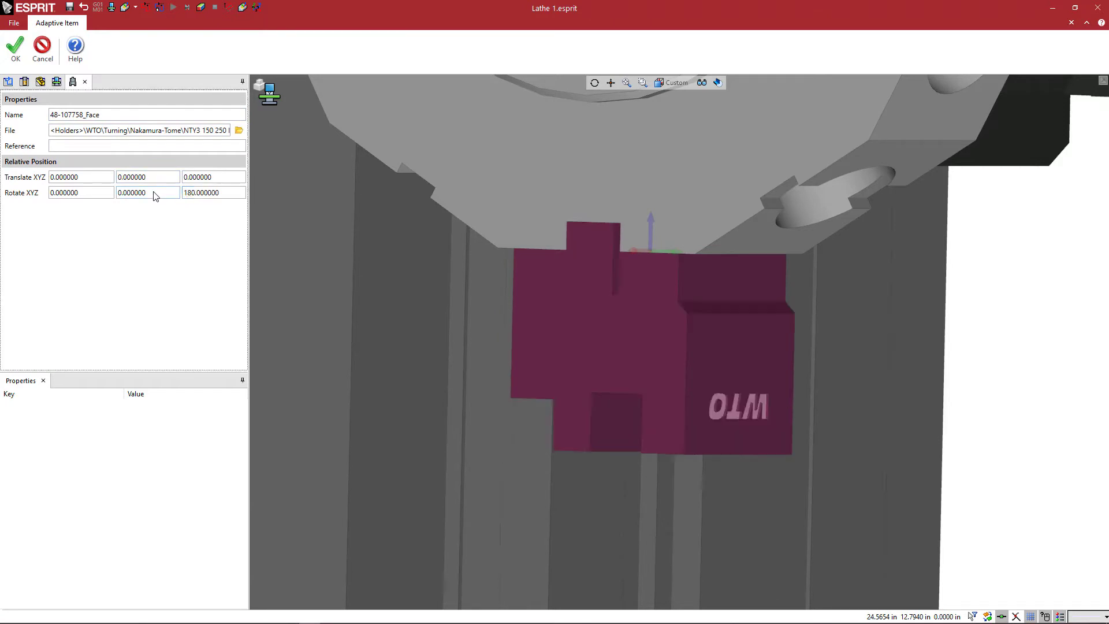
pyautogui.moveTo(493, 301); pyautogui.dragTo(288, 225, button='middle')
pyautogui.scroll(-5, 479, 305)
# - Try holder Z offsets of 1 and -1, then reset the Z offset to 0
pyautogui.moveTo(219, 181); pyautogui.dragTo(190, 178)
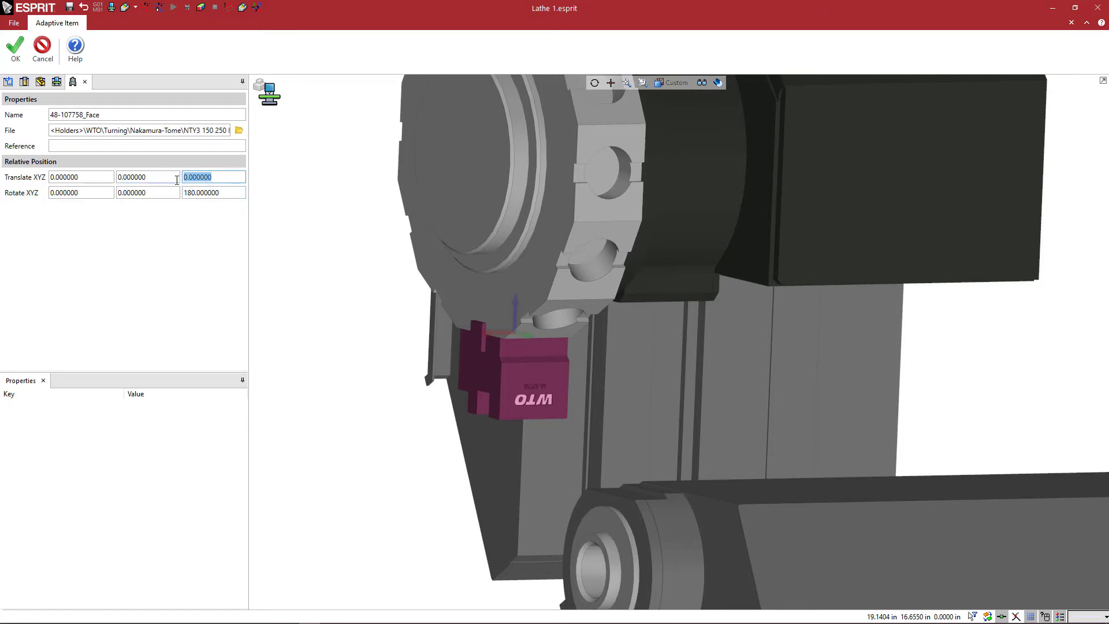
pyautogui.write('1')
pyautogui.press('Tab')
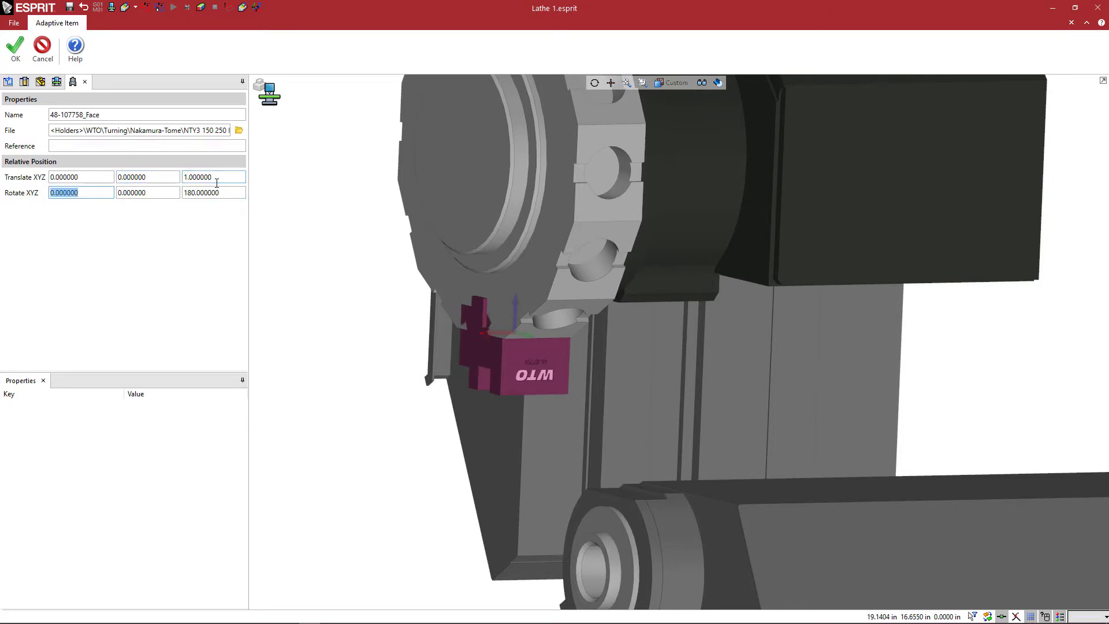
pyautogui.doubleClick(220, 176)
pyautogui.write('-1')
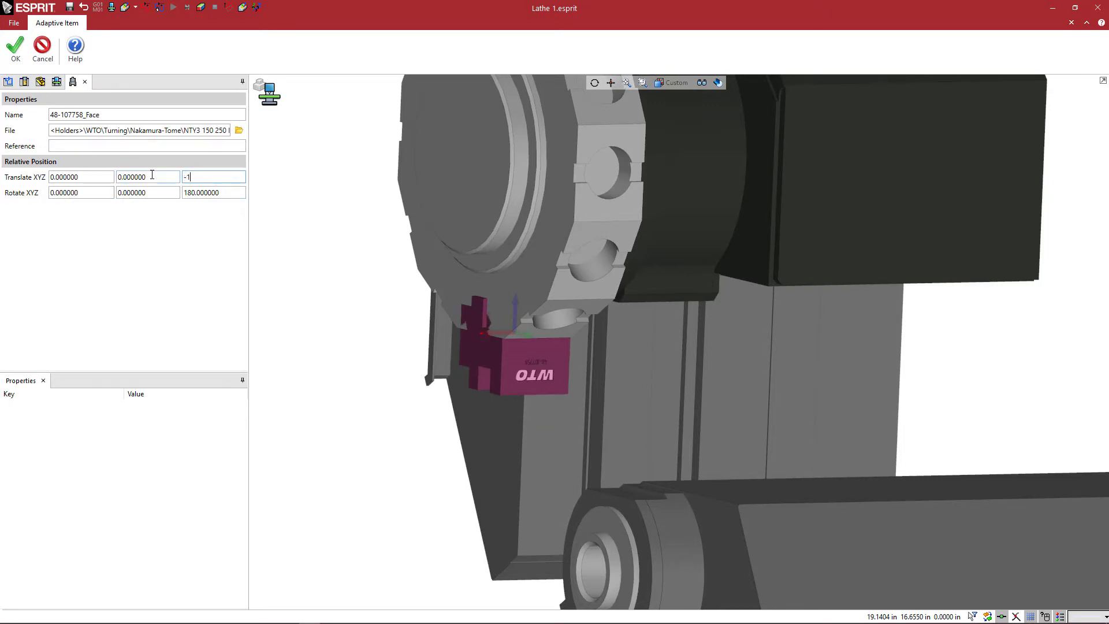
pyautogui.press('Tab')
pyautogui.scroll(-2, 343, 267)
pyautogui.moveTo(431, 314); pyautogui.dragTo(607, 350, button='middle')
pyautogui.scroll(4, 650, 356)
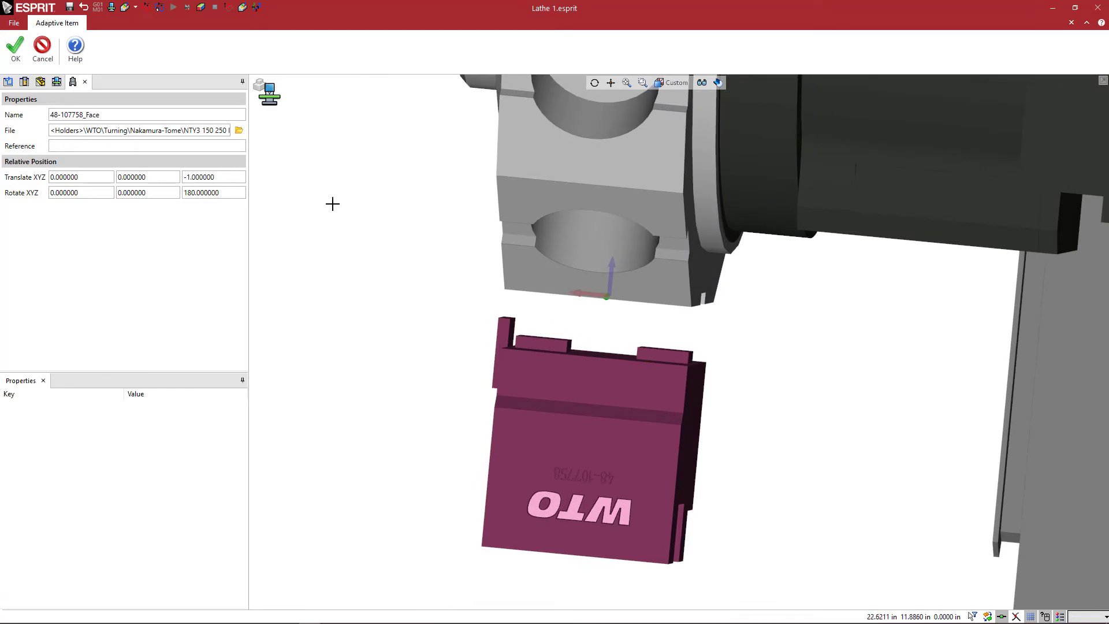
pyautogui.doubleClick(240, 177)
pyautogui.write('0')
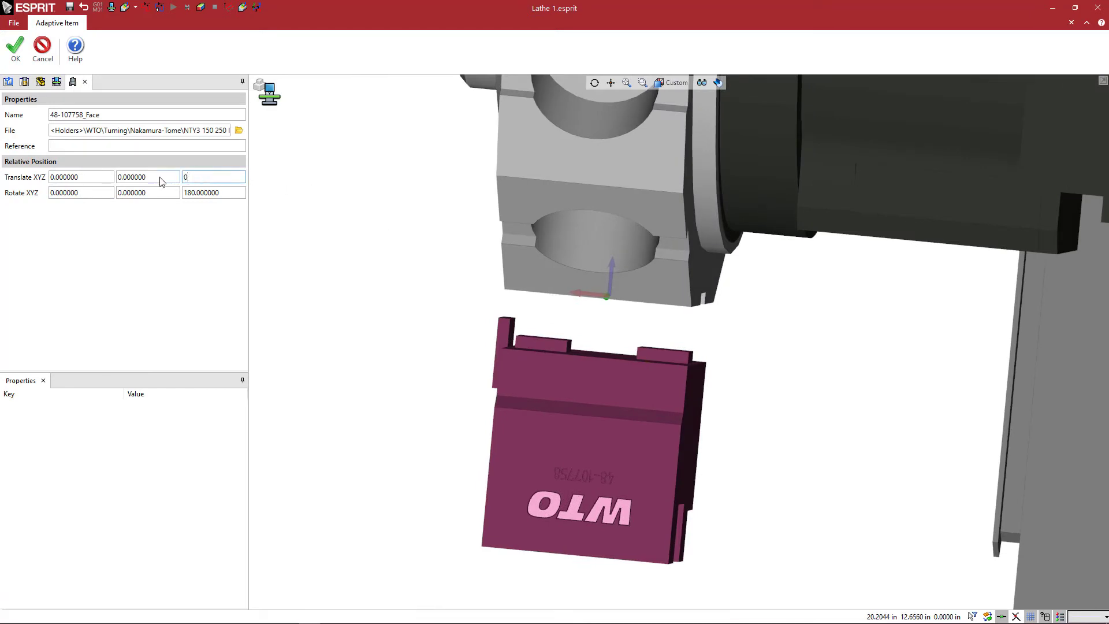
# - Try Translate X of 1 on the holder, then reset it to 0
pyautogui.doubleClick(93, 177)
pyautogui.write('1')
pyautogui.press('Tab')
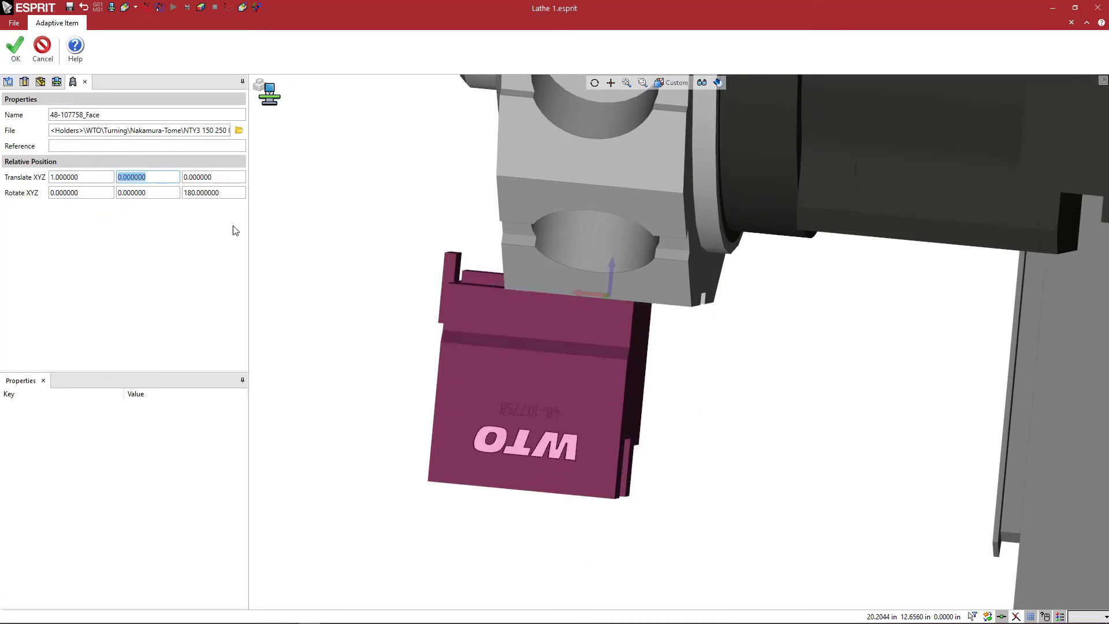
pyautogui.moveTo(332, 236); pyautogui.dragTo(346, 240, button='middle')
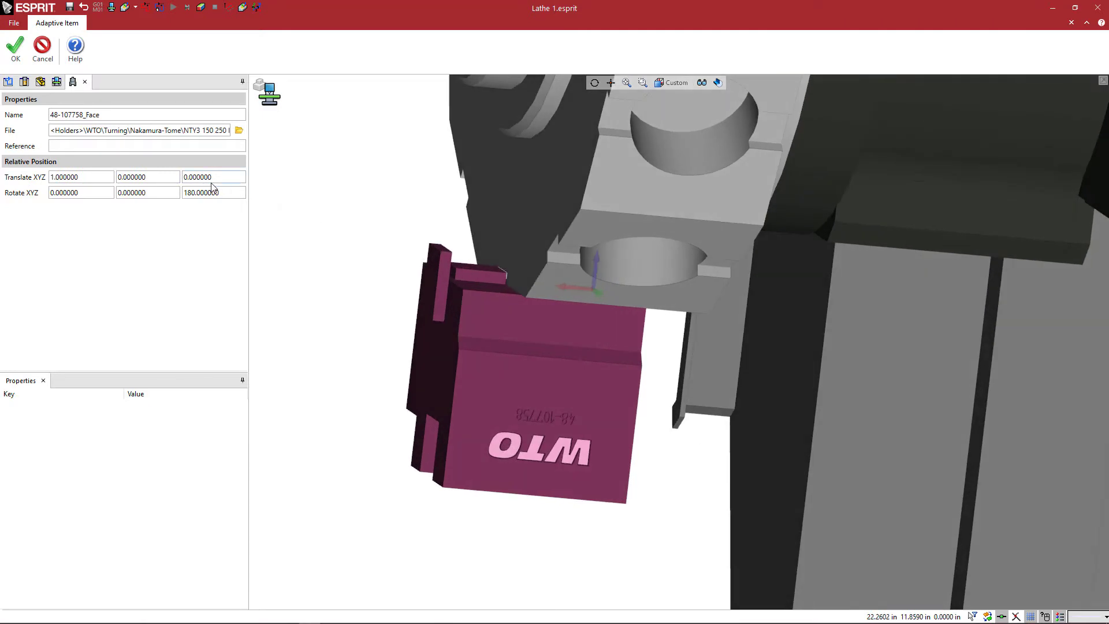
pyautogui.doubleClick(105, 177)
pyautogui.write('0')
pyautogui.press('Tab')
pyautogui.moveTo(515, 304); pyautogui.dragTo(522, 302, button='middle')
# - Change the holder's Rotate Z from 180 back to 0 and inspect the result
pyautogui.doubleClick(234, 192)
pyautogui.write('0')
pyautogui.press('Tab')
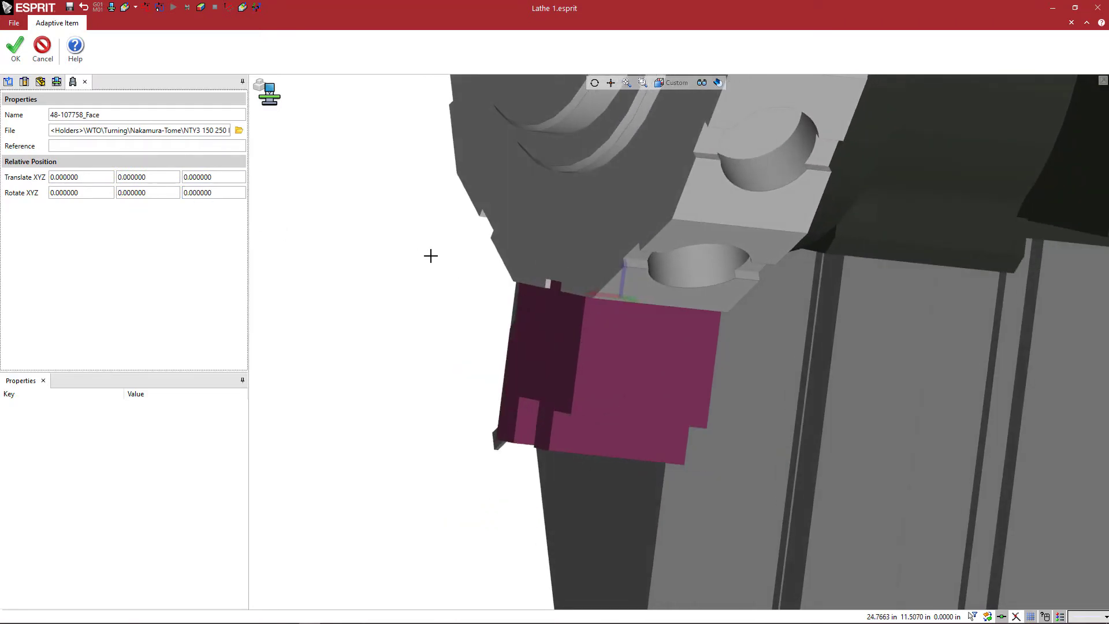
pyautogui.moveTo(435, 252); pyautogui.dragTo(497, 300, button='middle')
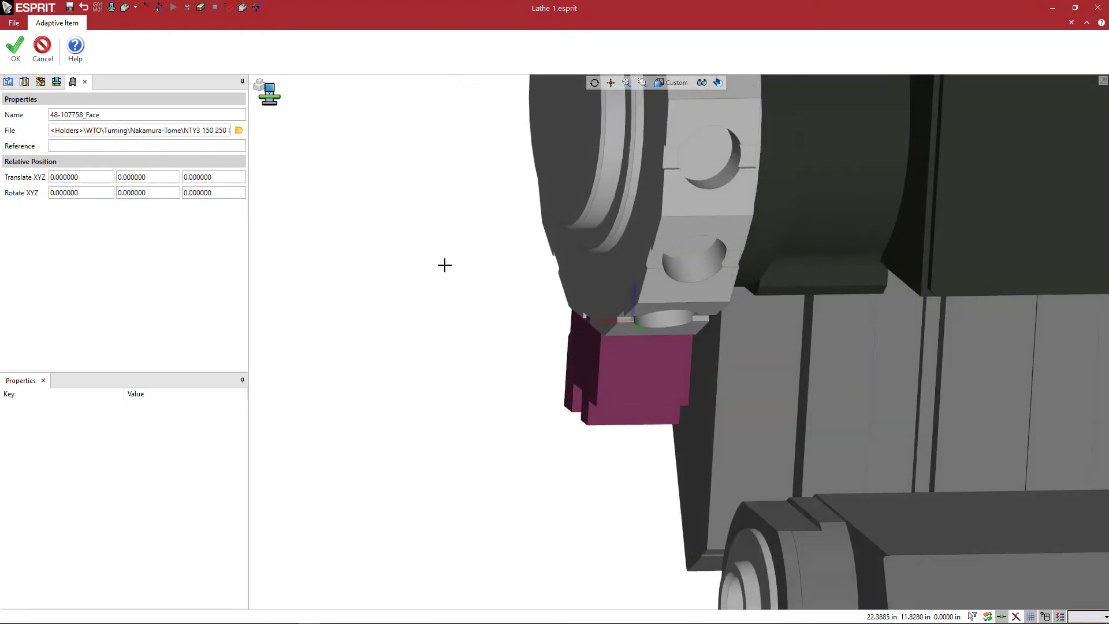
pyautogui.moveTo(461, 267); pyautogui.dragTo(375, 239, button='middle')
pyautogui.scroll(3, 488, 288)
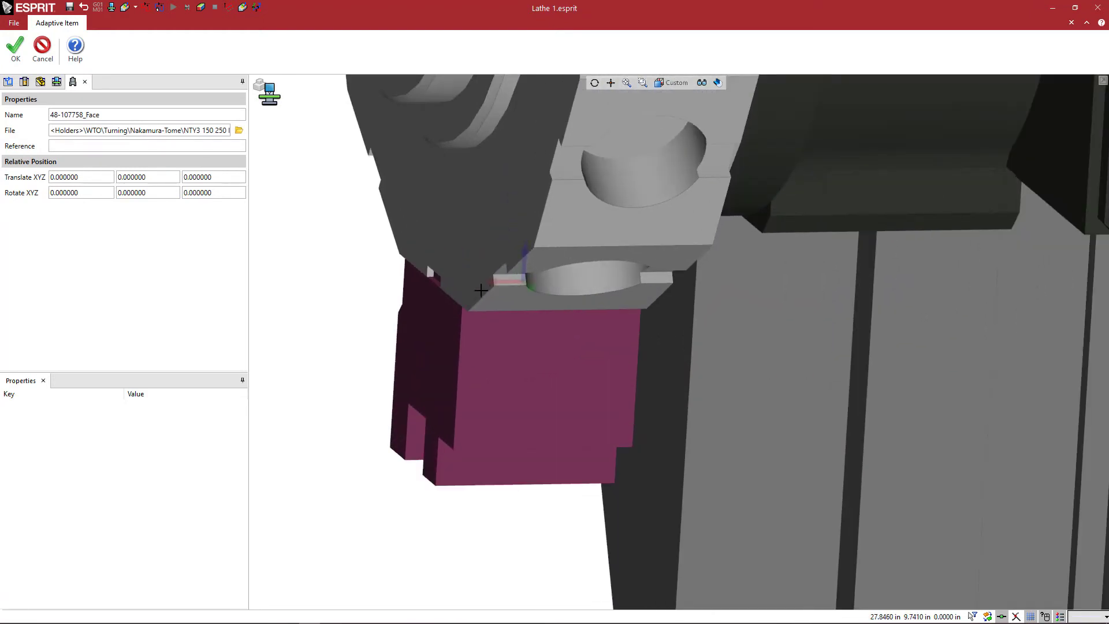
pyautogui.moveTo(488, 289); pyautogui.dragTo(542, 282, button='middle')
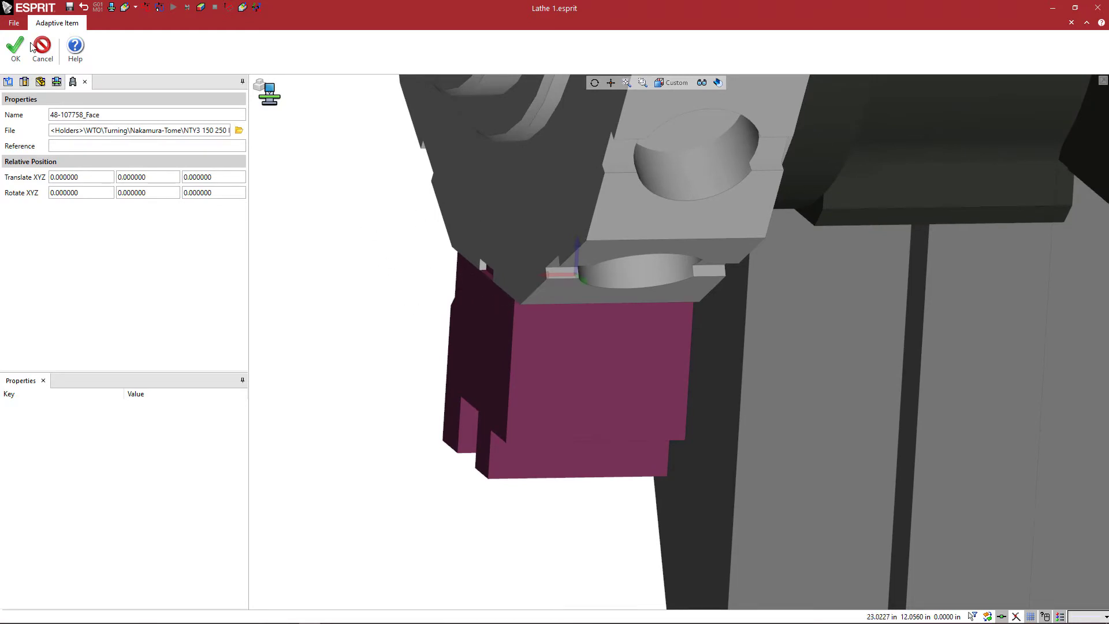
# - Accept the holder placement and add a Turning tool to the 48-107758_Face holder
pyautogui.click(15, 48)
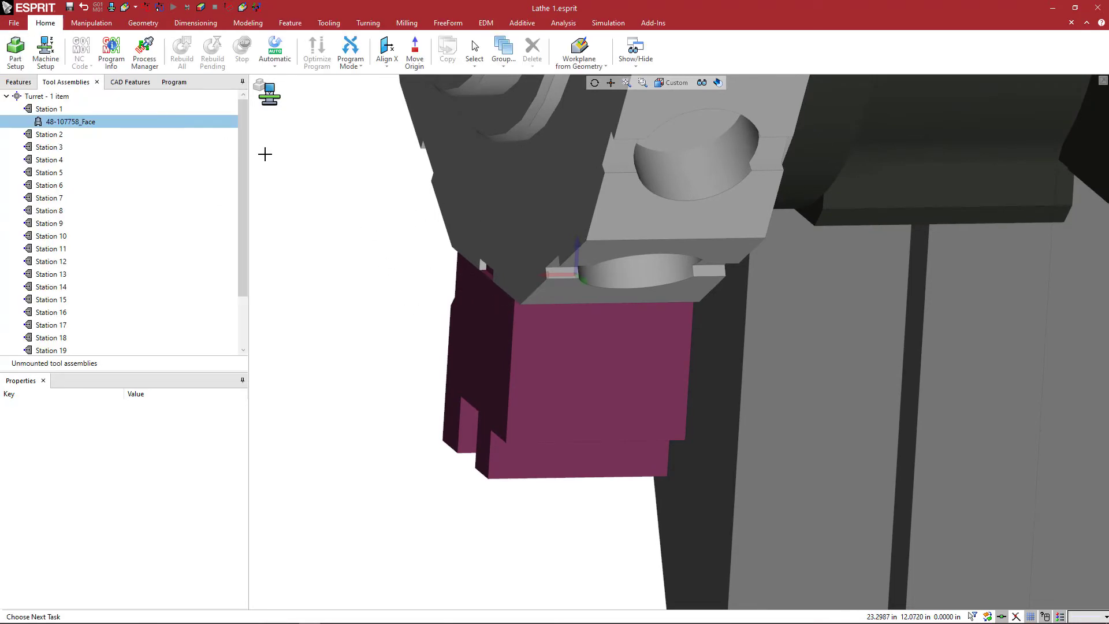
pyautogui.rightClick(89, 125)
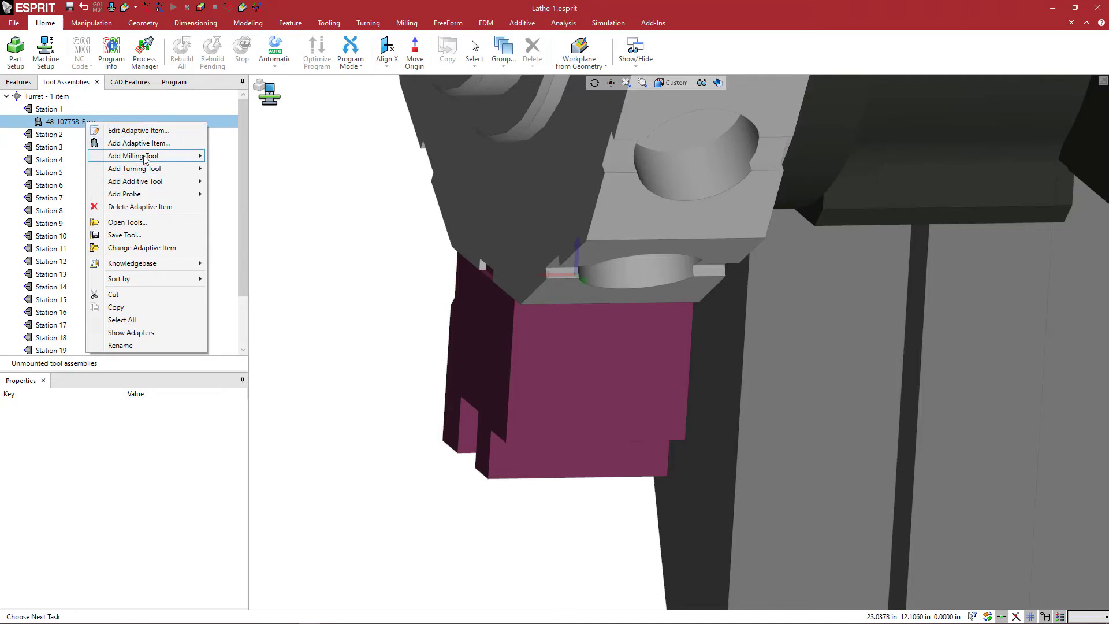
pyautogui.click(151, 168)
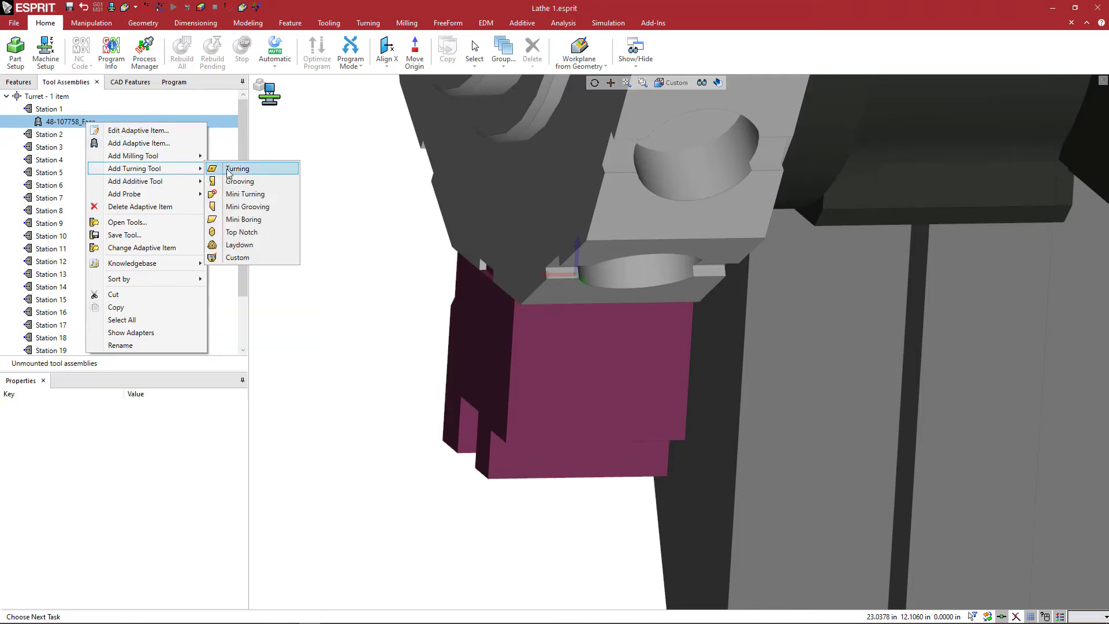
pyautogui.click(236, 168)
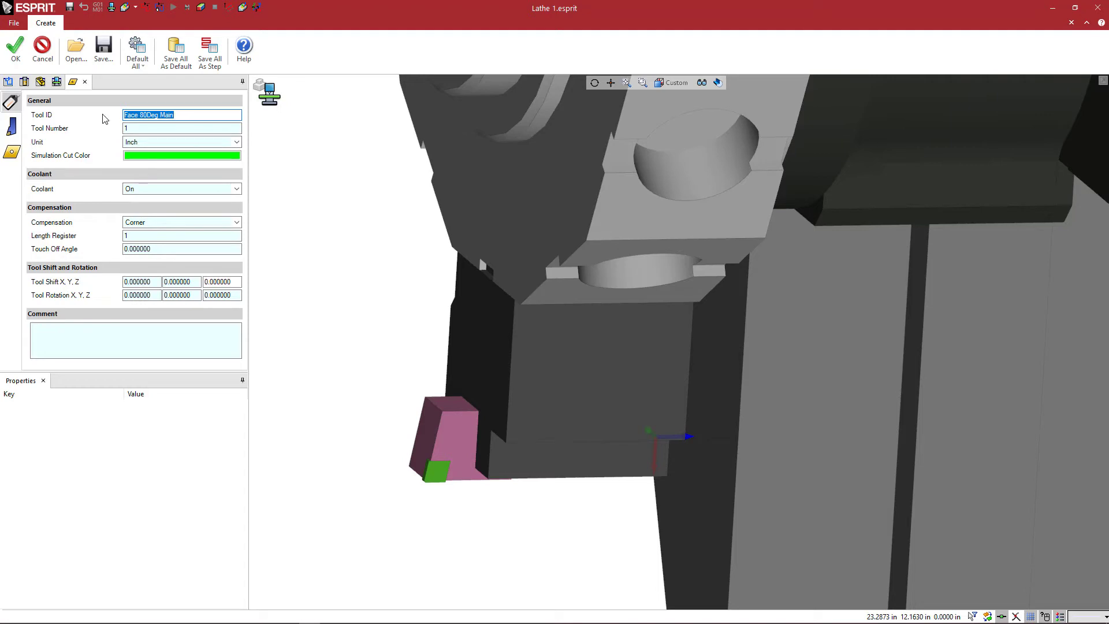
# - Enter Tool ID 'Face 80Deg Main' and pick grey as the simulation cut colour
pyautogui.write('Face 80Deg Main')
pyautogui.press('Tab')
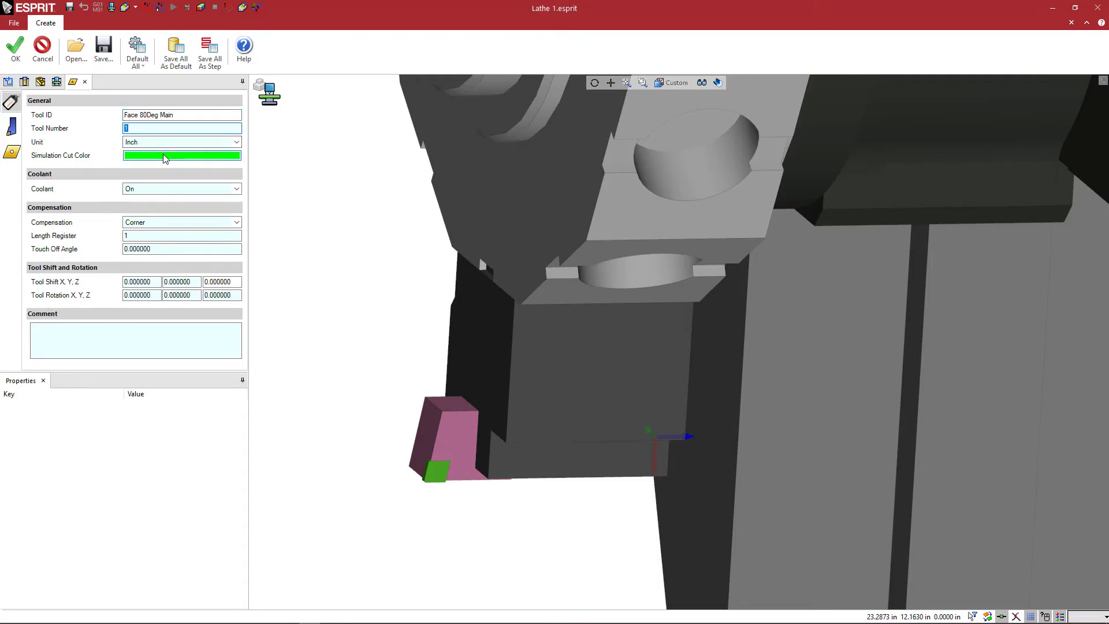
pyautogui.click(173, 156)
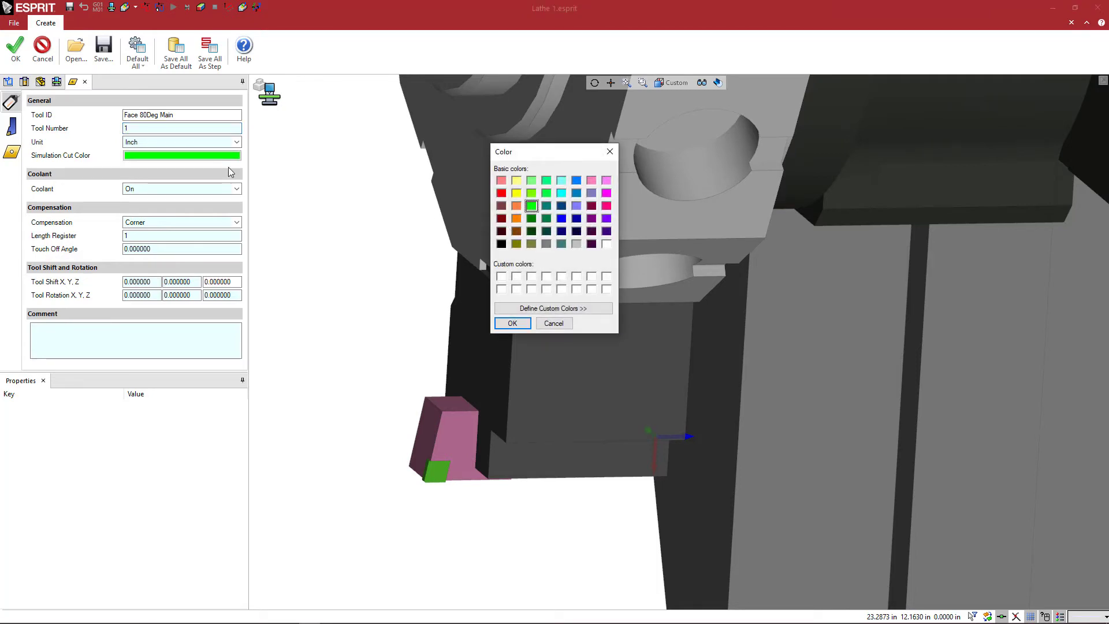
pyautogui.click(548, 244)
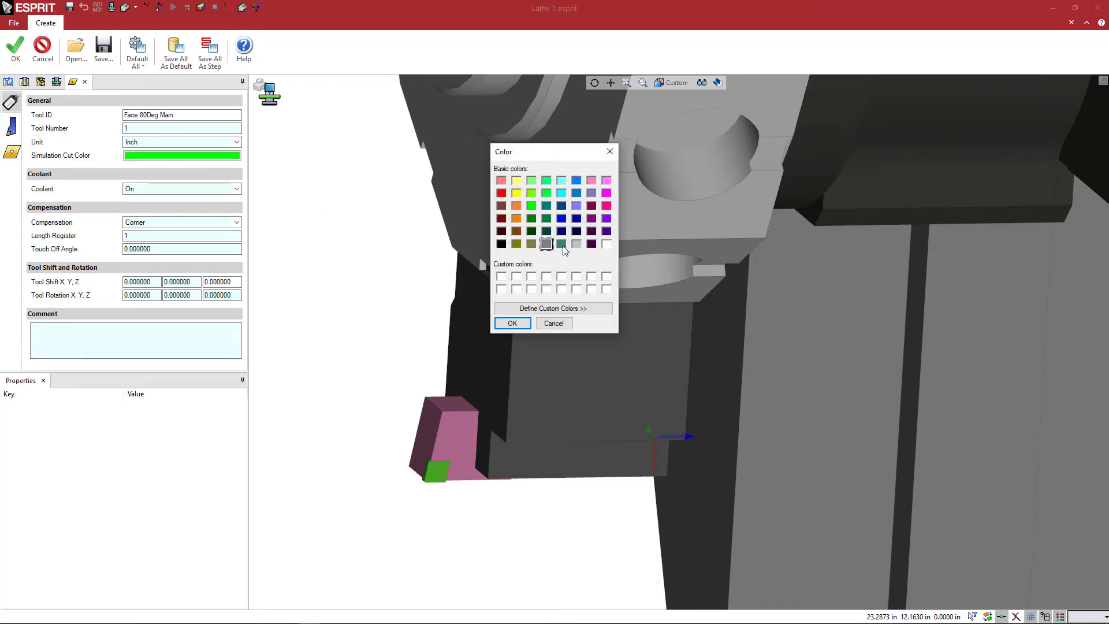
pyautogui.click(526, 325)
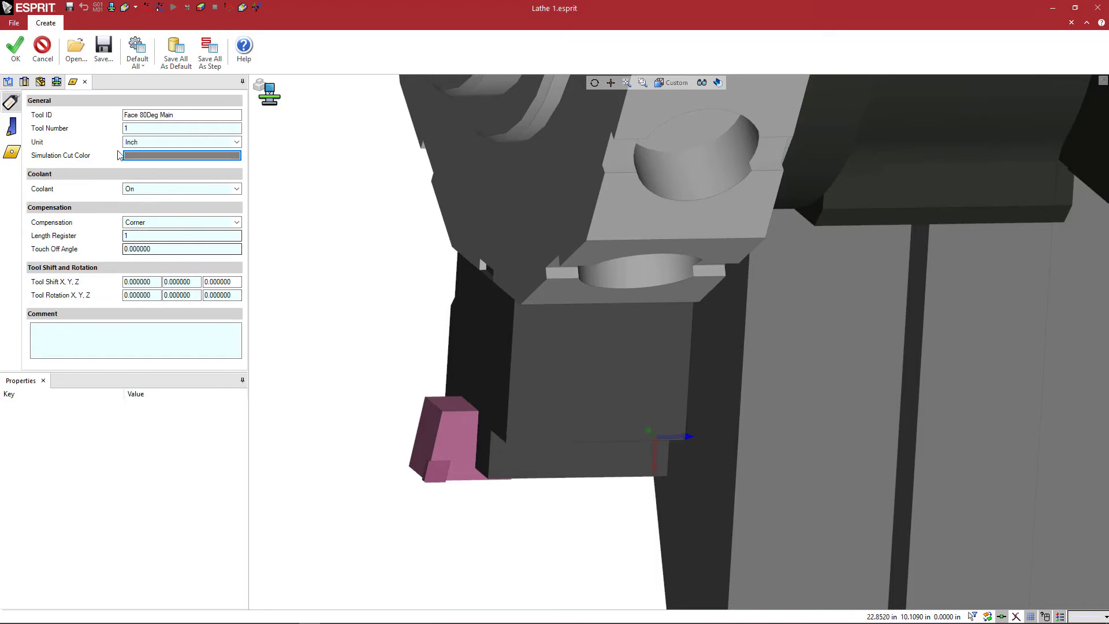
pyautogui.moveTo(409, 363); pyautogui.dragTo(396, 322, button='middle')
# - On the Shank page, keep shank type Turning and set Hand of Tool back to Right after trying Left
pyautogui.click(12, 127)
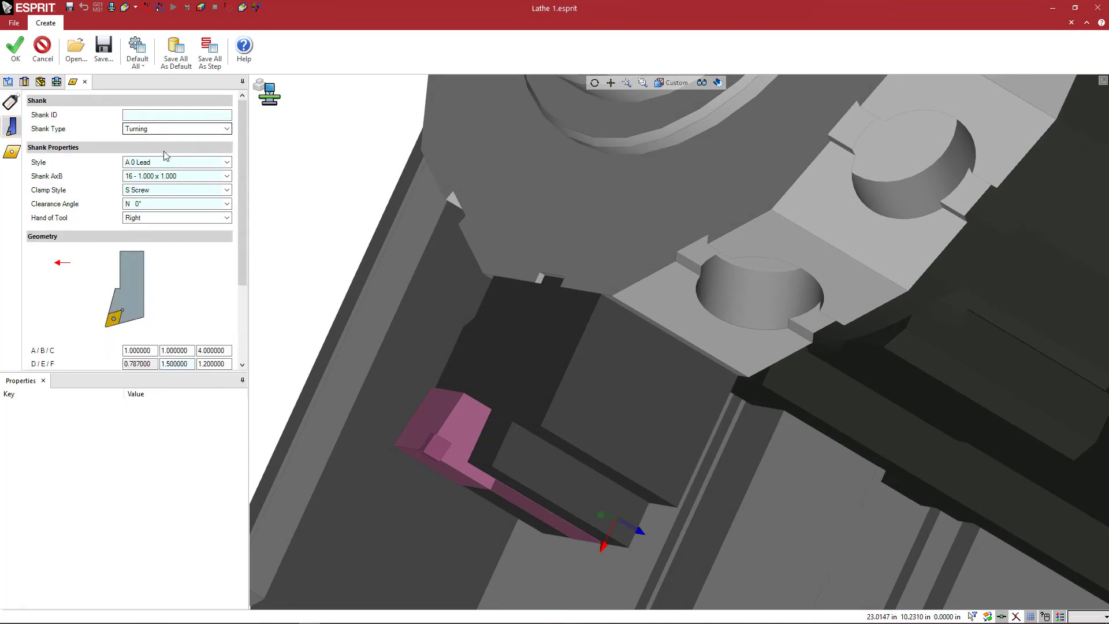
pyautogui.click(164, 129)
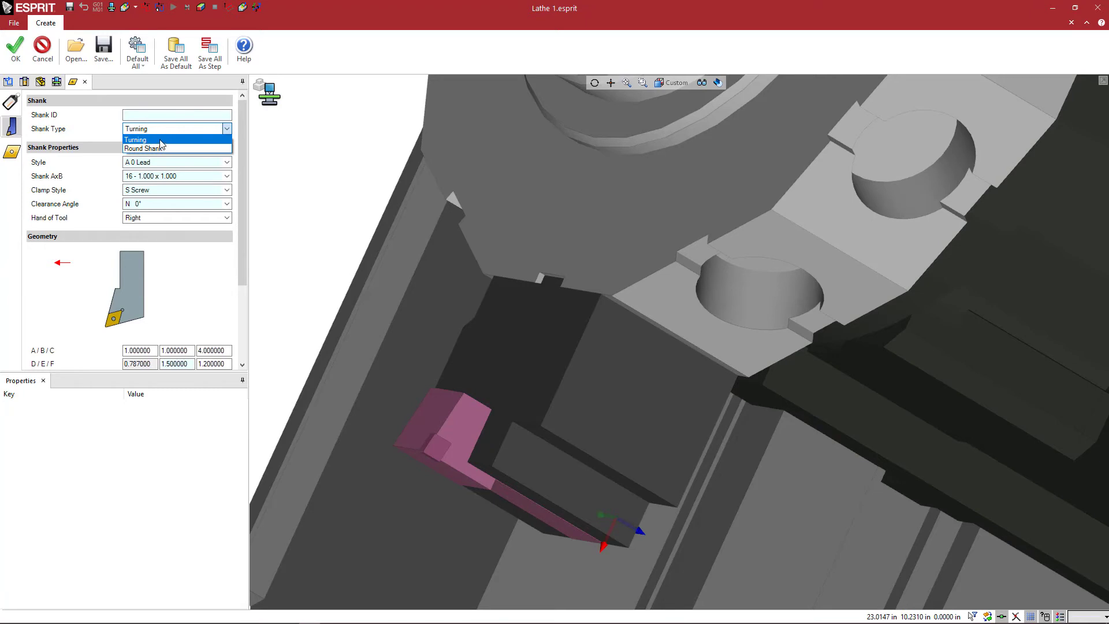
pyautogui.click(162, 140)
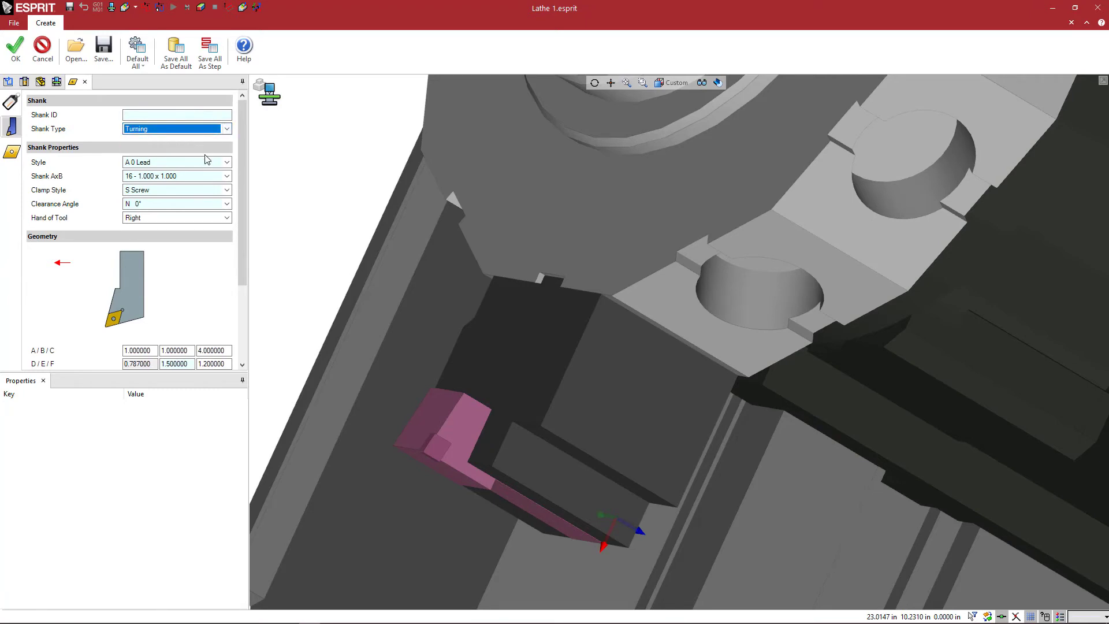
pyautogui.scroll(-3, 203, 150)
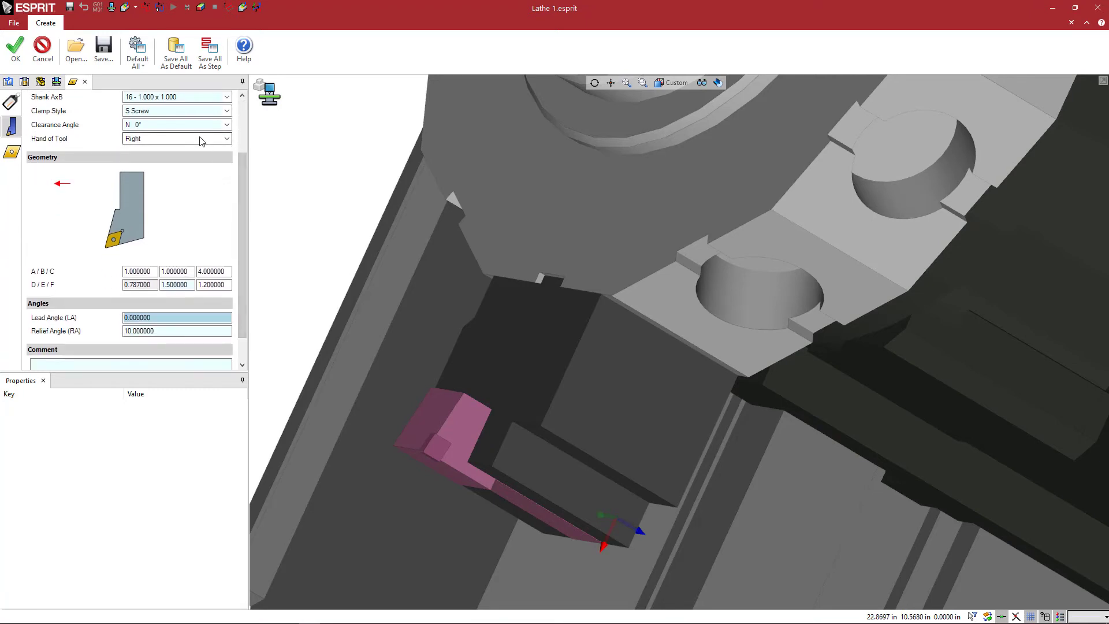
pyautogui.click(202, 141)
pyautogui.click(187, 155)
pyautogui.moveTo(522, 315); pyautogui.dragTo(569, 373, button='middle')
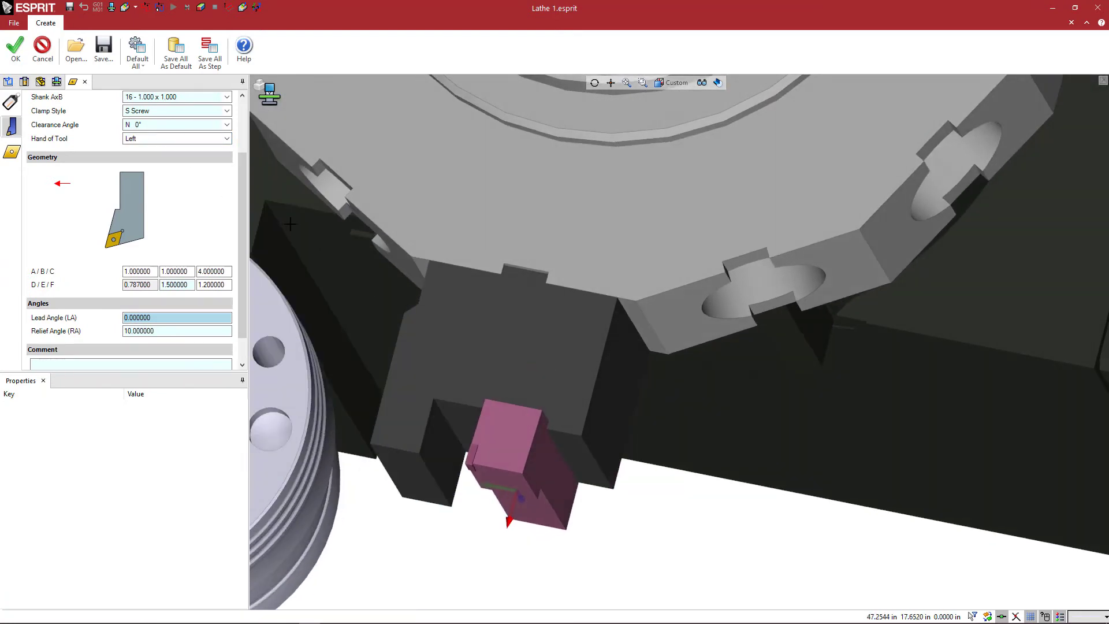
pyautogui.click(202, 138)
pyautogui.click(207, 153)
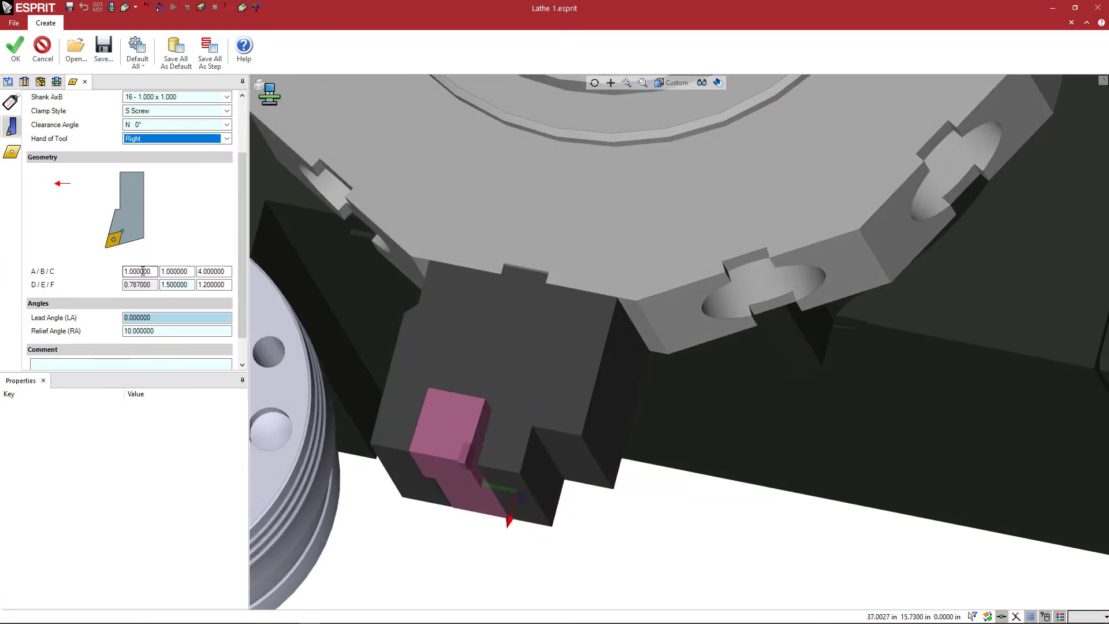
# - Try 0.787 for the shank A and B dimensions and check the thinner shank
pyautogui.click(146, 271)
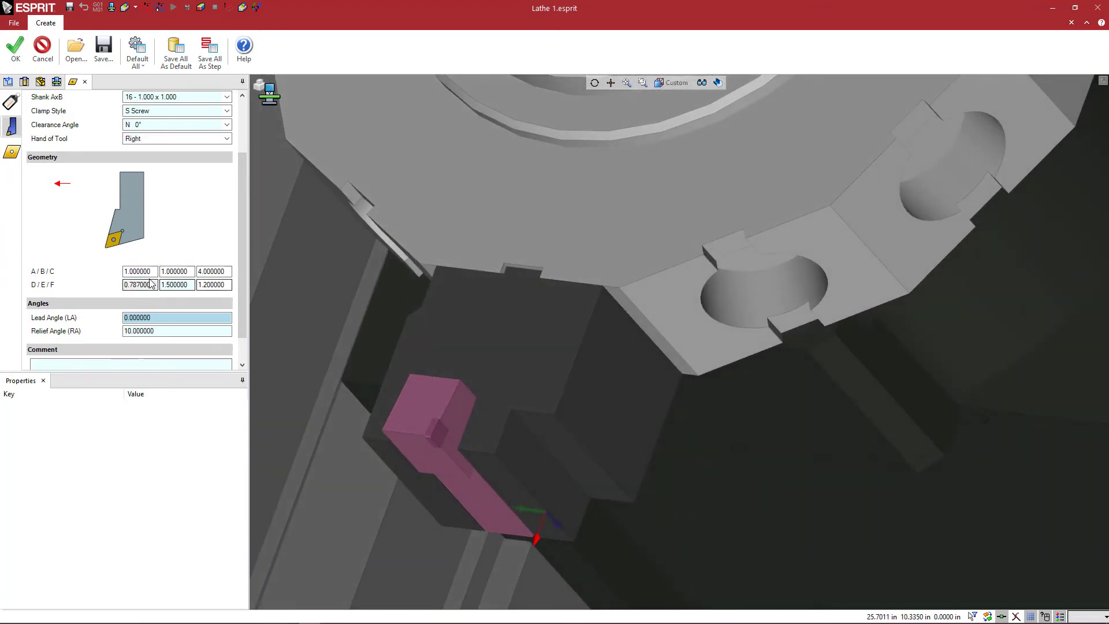
pyautogui.click(139, 272)
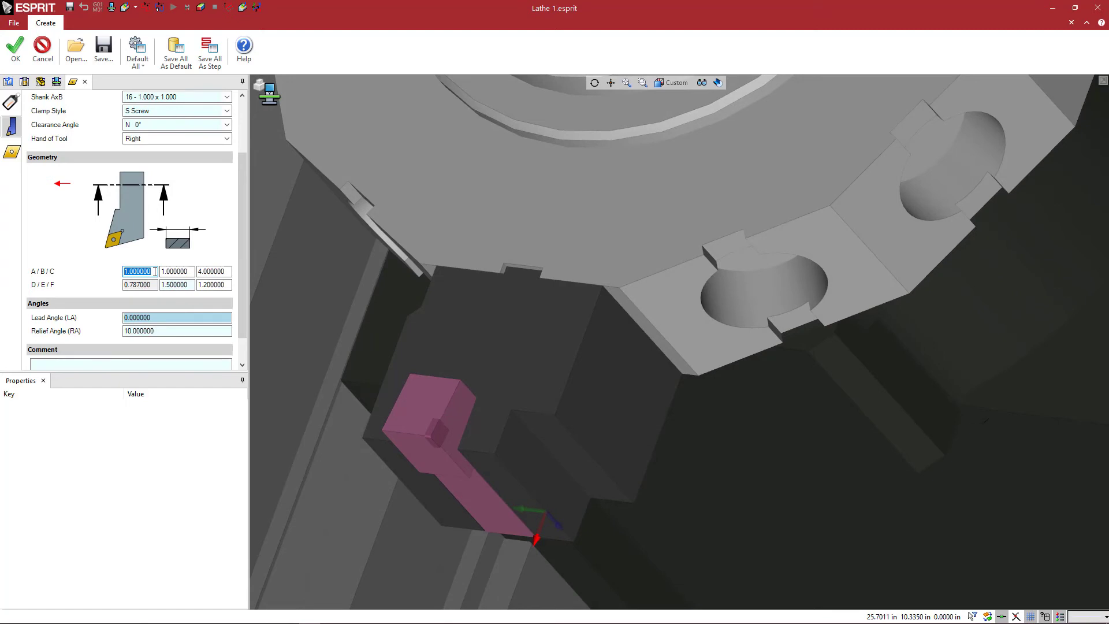
pyautogui.press('BackSpace')
pyautogui.press('Tab')
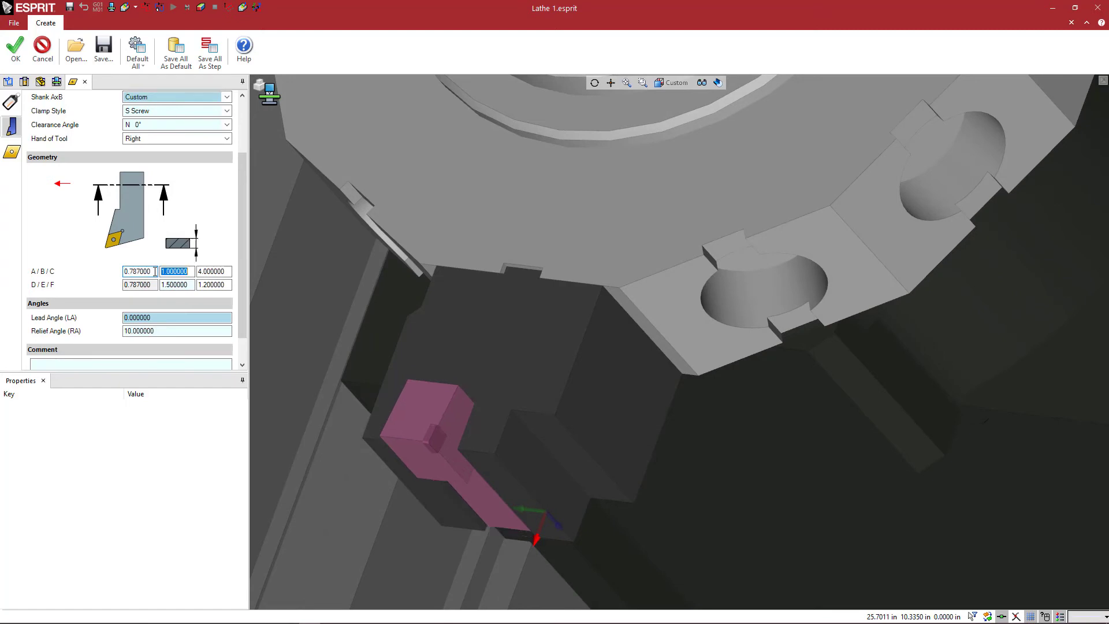
pyautogui.press('BackSpace')
pyautogui.write('.787')
pyautogui.press('Tab')
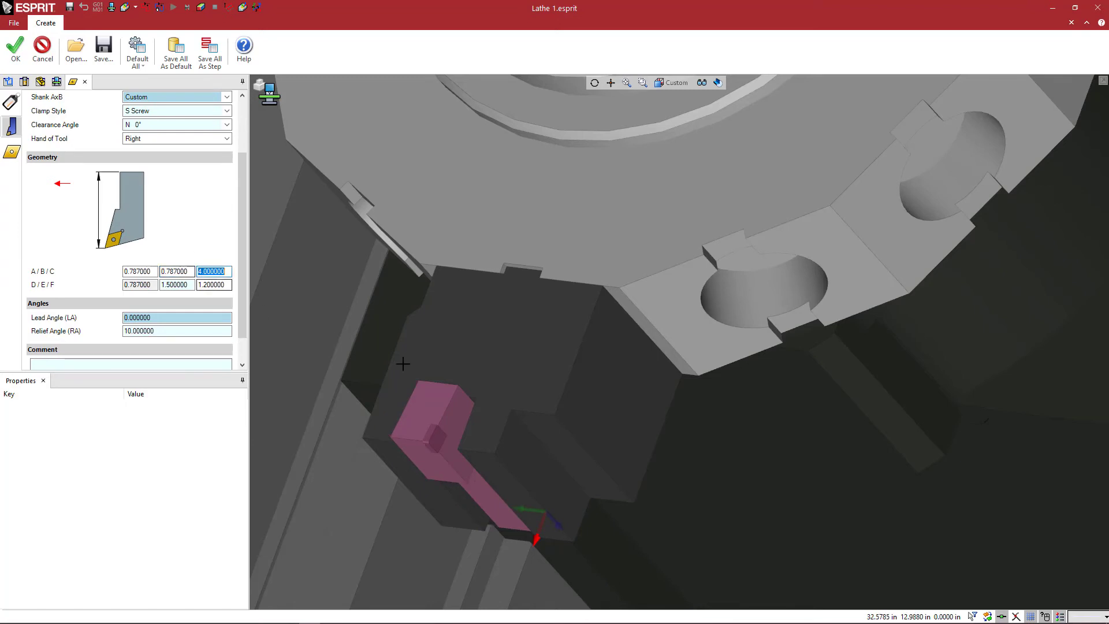
pyautogui.moveTo(409, 366); pyautogui.dragTo(472, 391, button='middle')
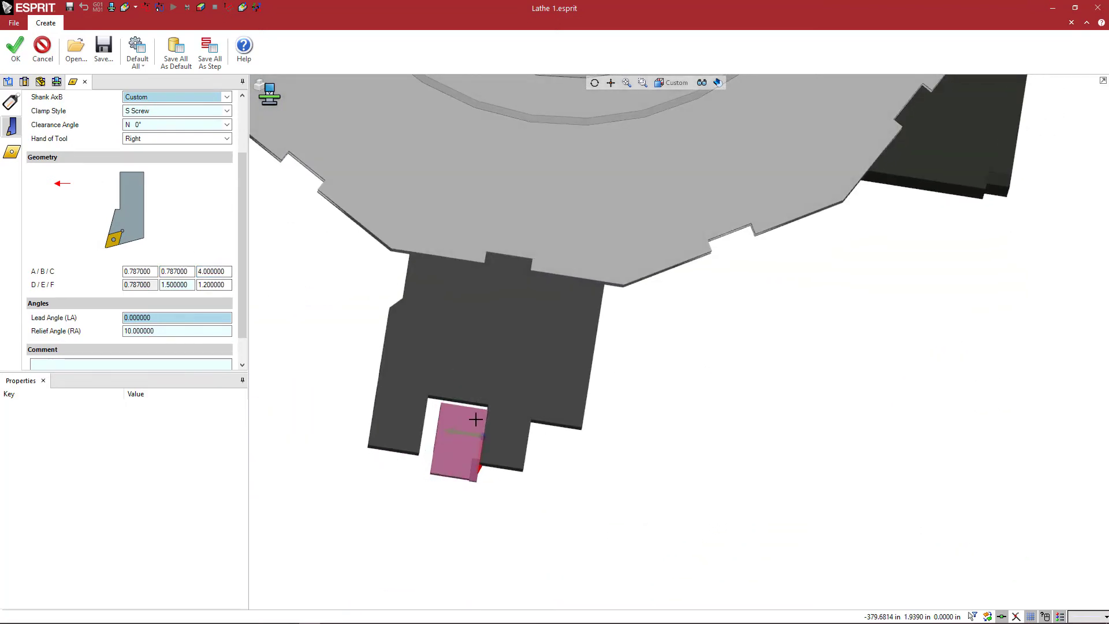
# - Set shank A and B to 1 so Shank AxB reads 16 - 1.000 x 1.000
pyautogui.click(142, 270)
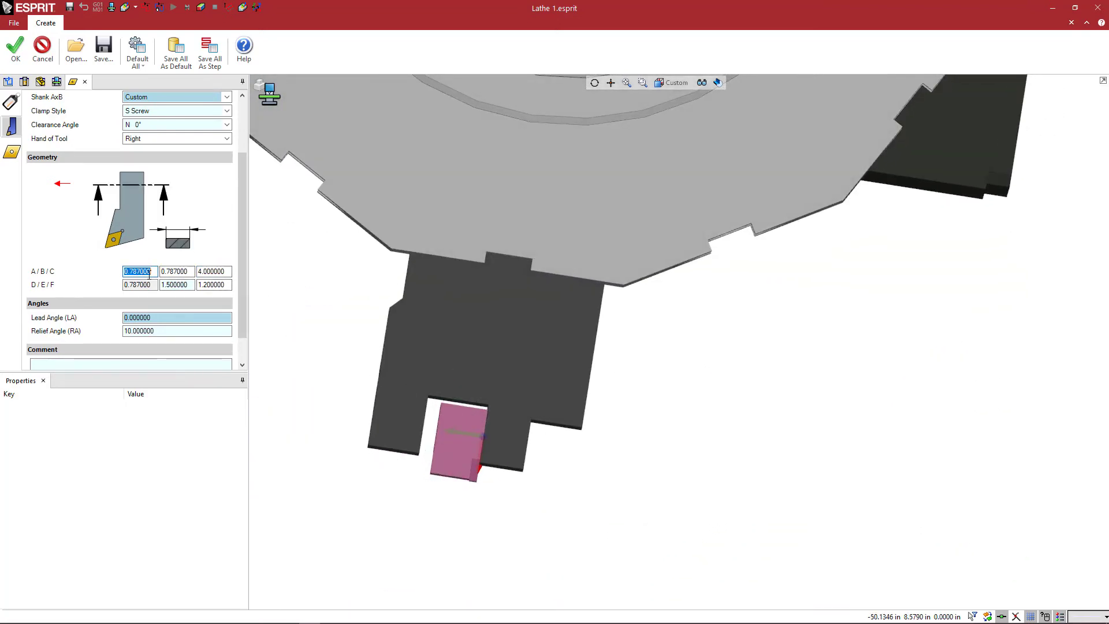
pyautogui.write('1')
pyautogui.press('Tab')
pyautogui.write('1')
pyautogui.press('Tab')
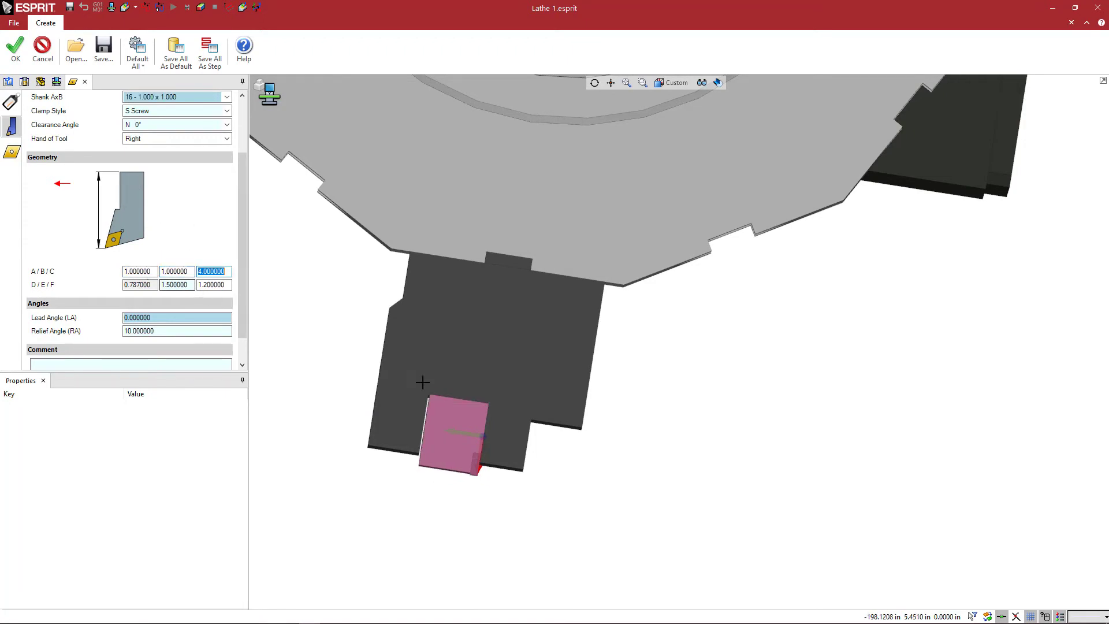
pyautogui.moveTo(459, 398); pyautogui.dragTo(409, 382, button='middle')
# - Set the holder's overall length C to 4.5 inches
pyautogui.click(231, 287)
pyautogui.click(217, 271)
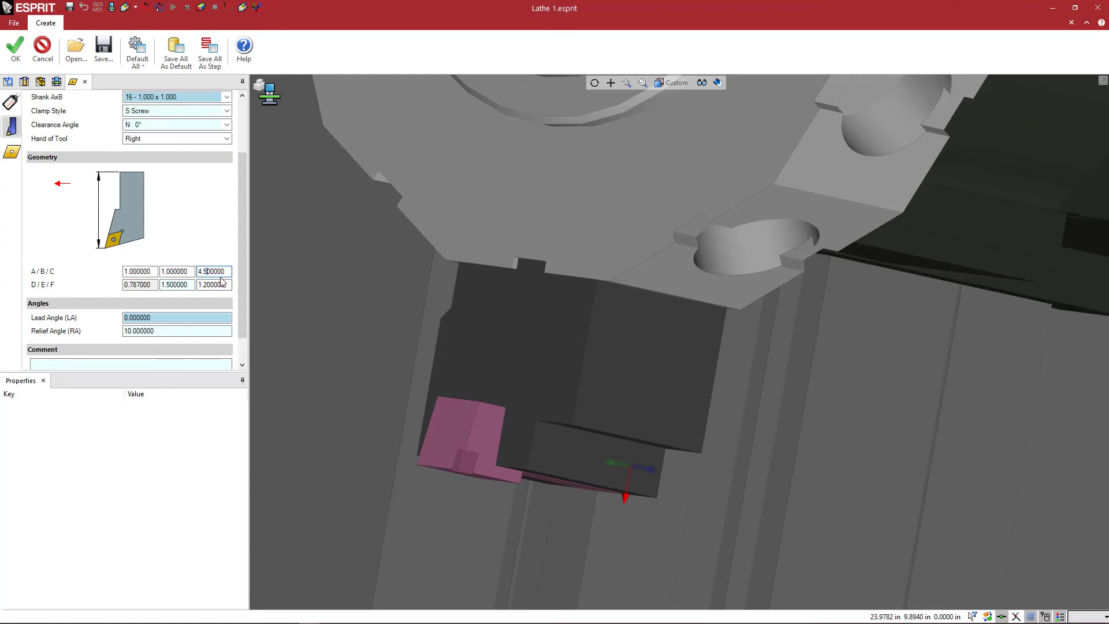
pyautogui.press('Tab')
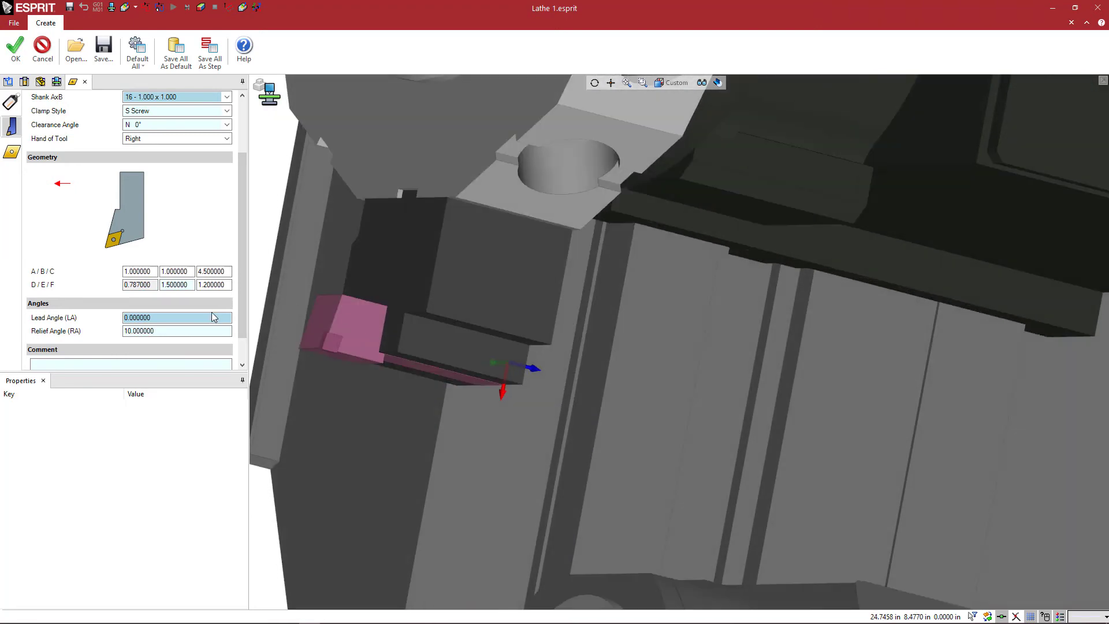
# - Change holder dimension F from 1.2 to 1.000000 and check the holder in the view
pyautogui.click(225, 286)
pyautogui.doubleClick(225, 285)
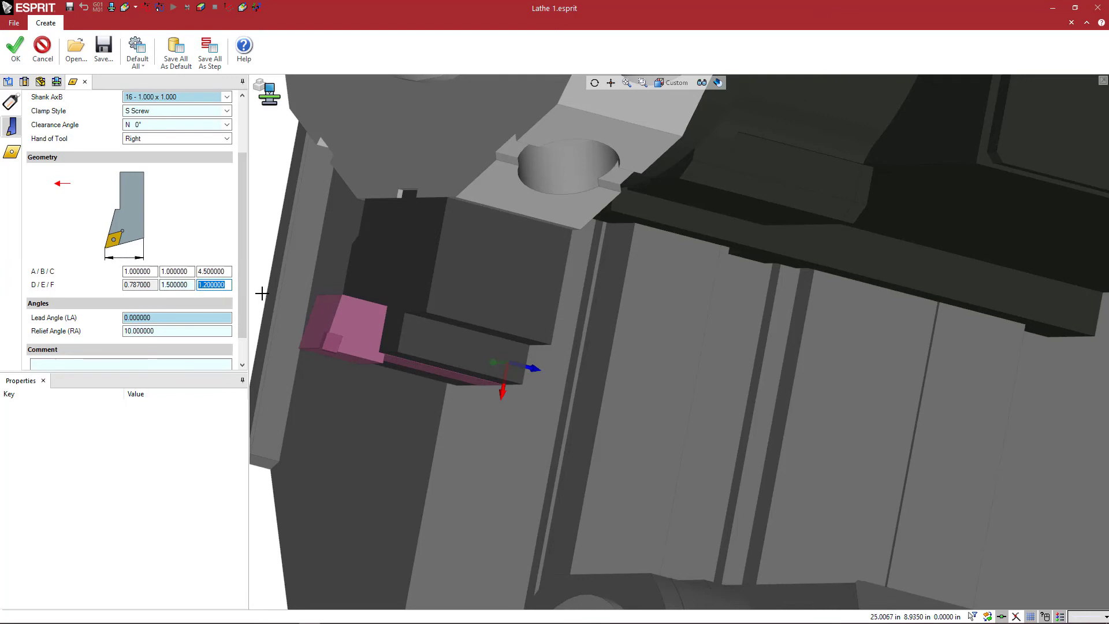
pyautogui.write('1')
pyautogui.press('Tab')
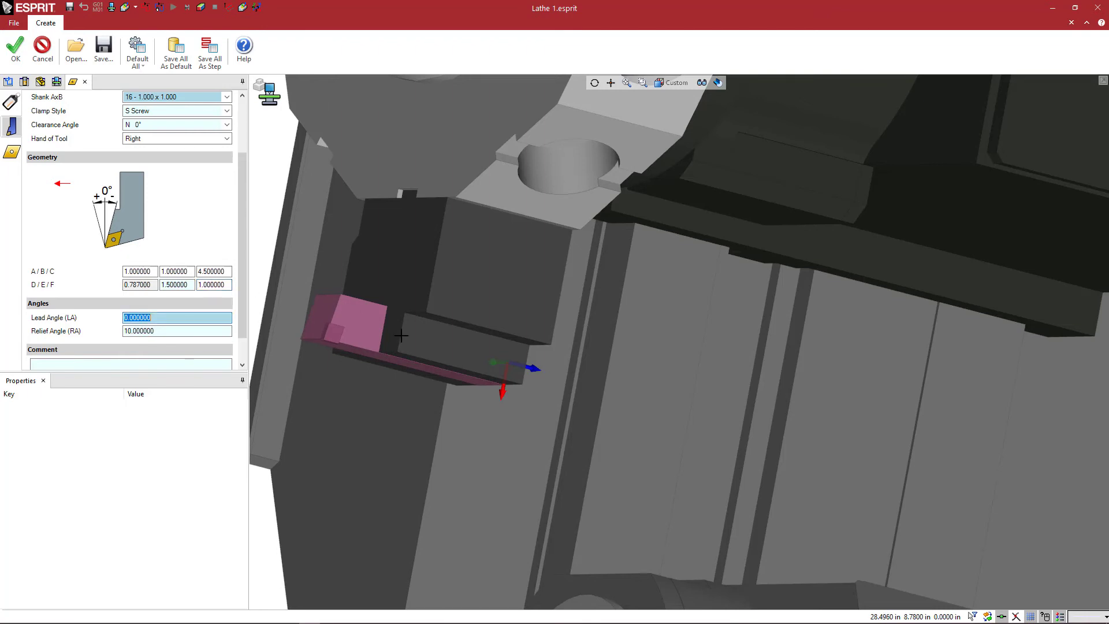
pyautogui.moveTo(401, 336); pyautogui.dragTo(440, 338, button='middle')
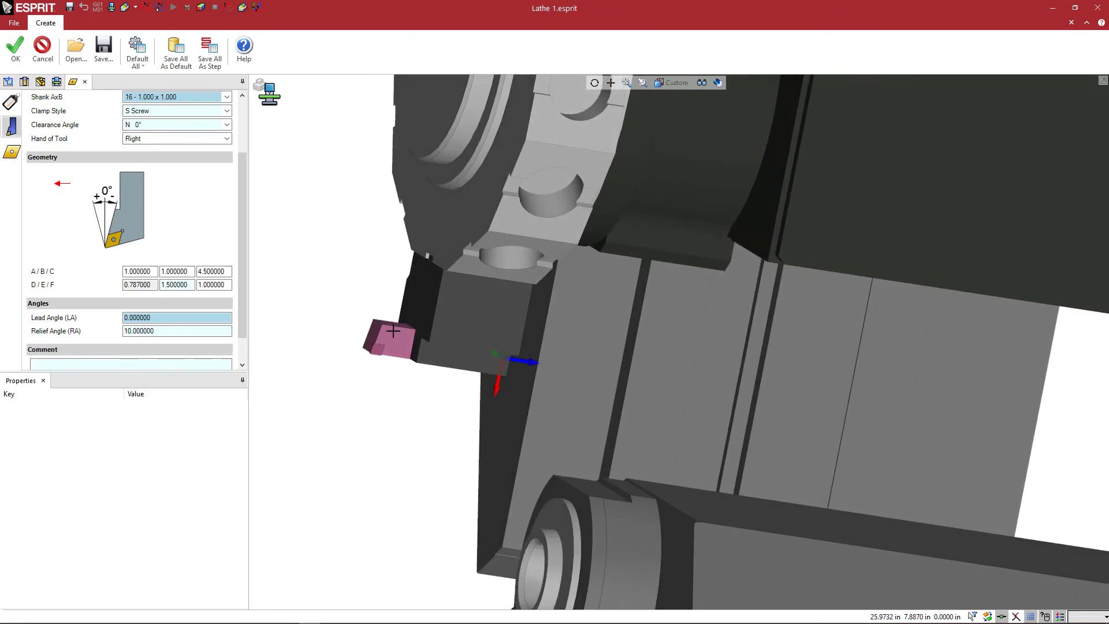
pyautogui.scroll(3, 394, 332)
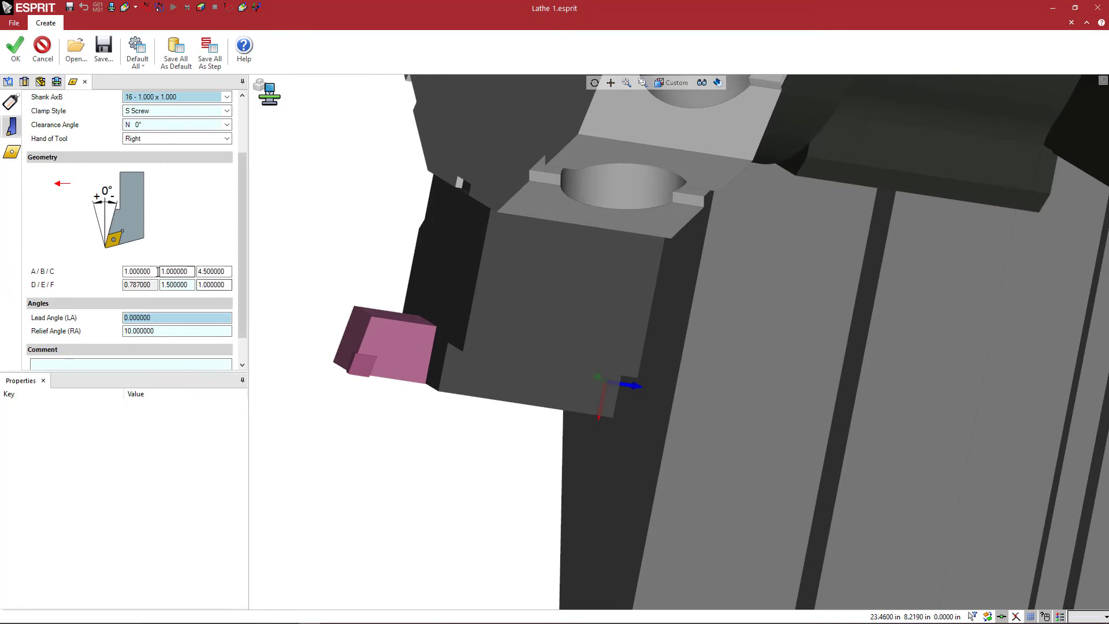
pyautogui.moveTo(152, 271); pyautogui.dragTo(128, 271)
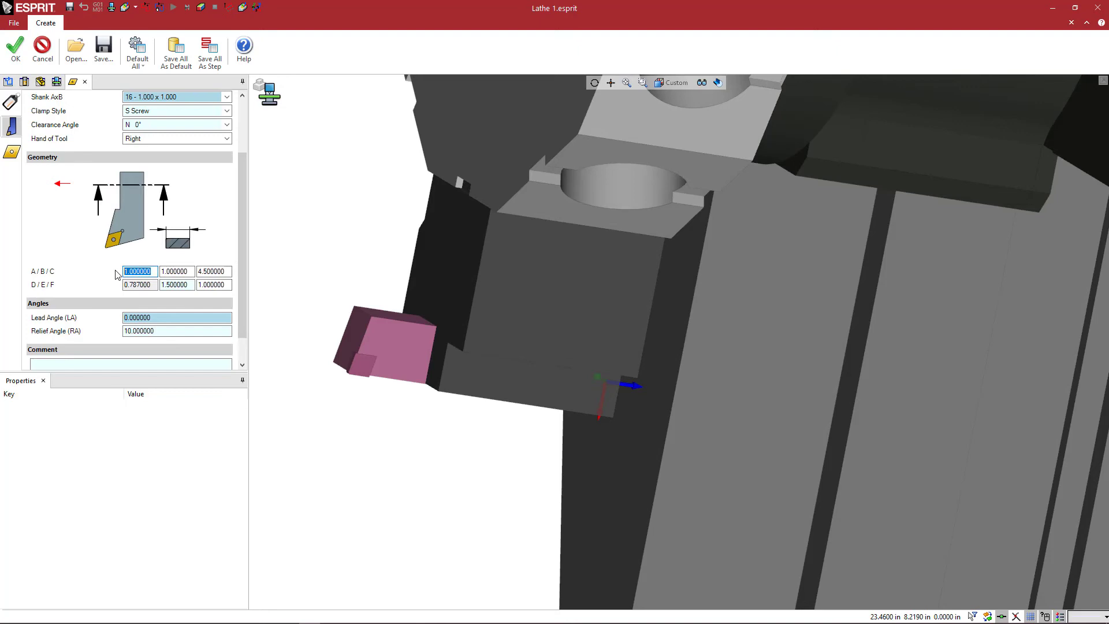
pyautogui.press('Tab')
pyautogui.write('0')
pyautogui.press('Tab')
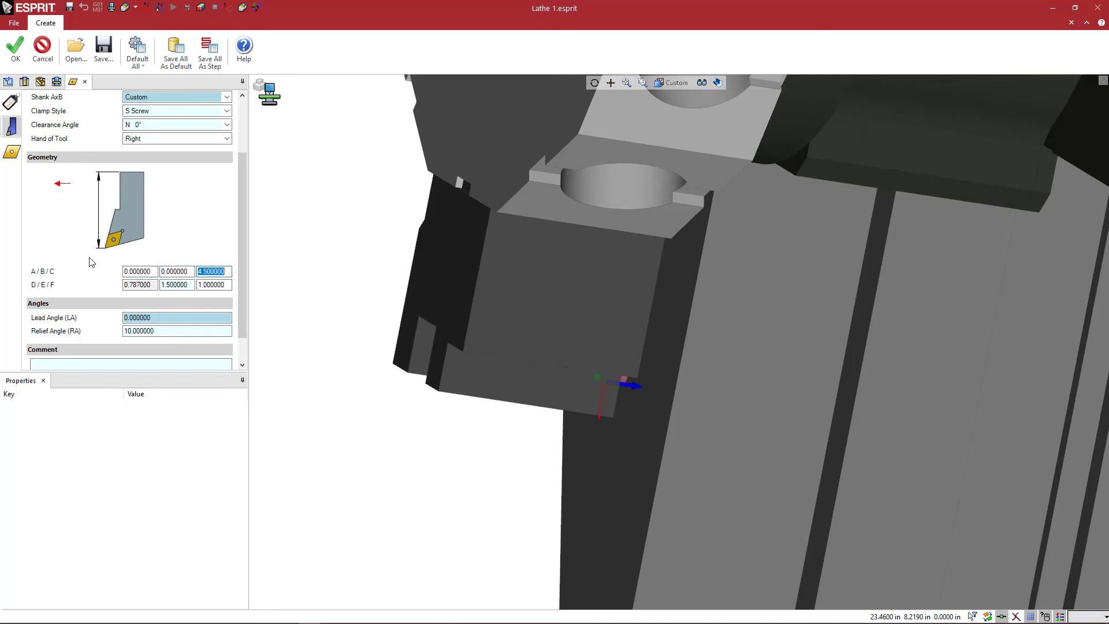
pyautogui.scroll(-4, 479, 346)
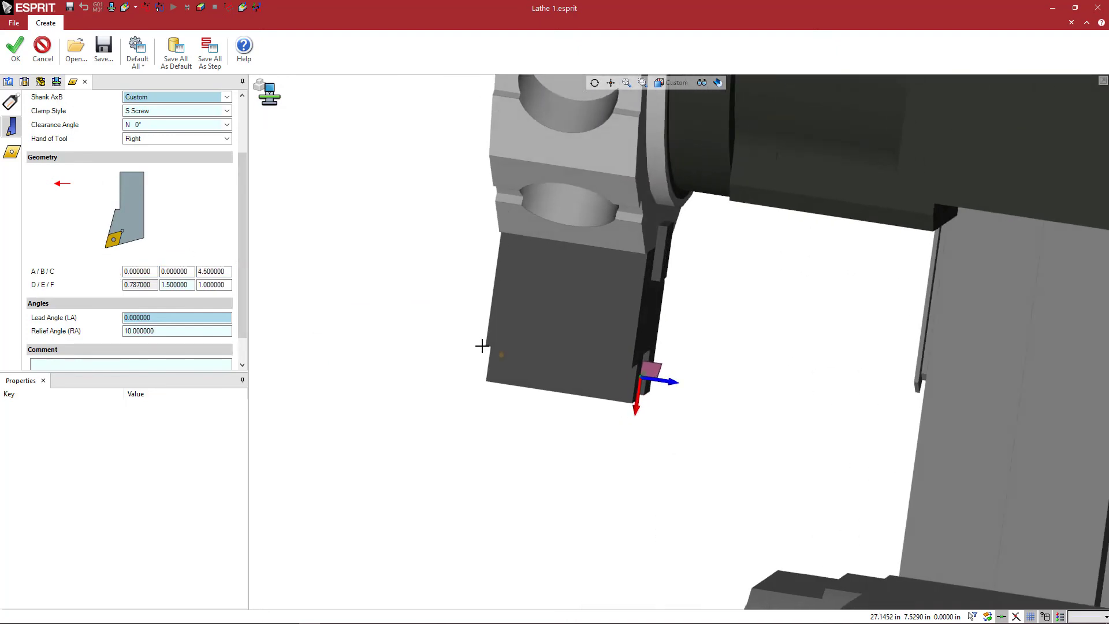
pyautogui.scroll(3, 661, 369)
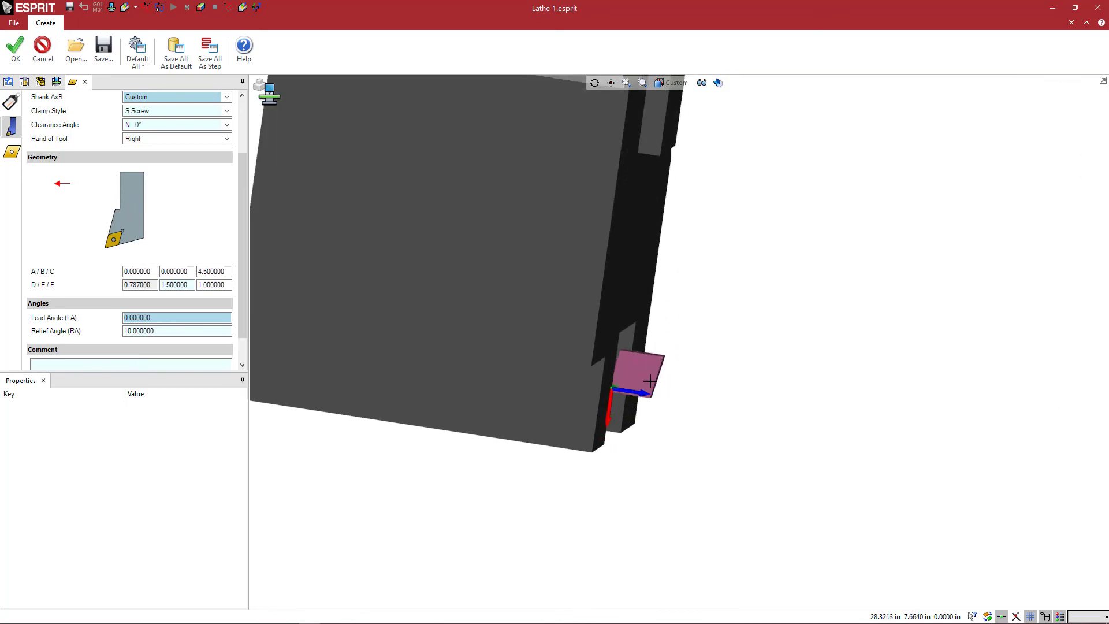
pyautogui.scroll(-2, 615, 391)
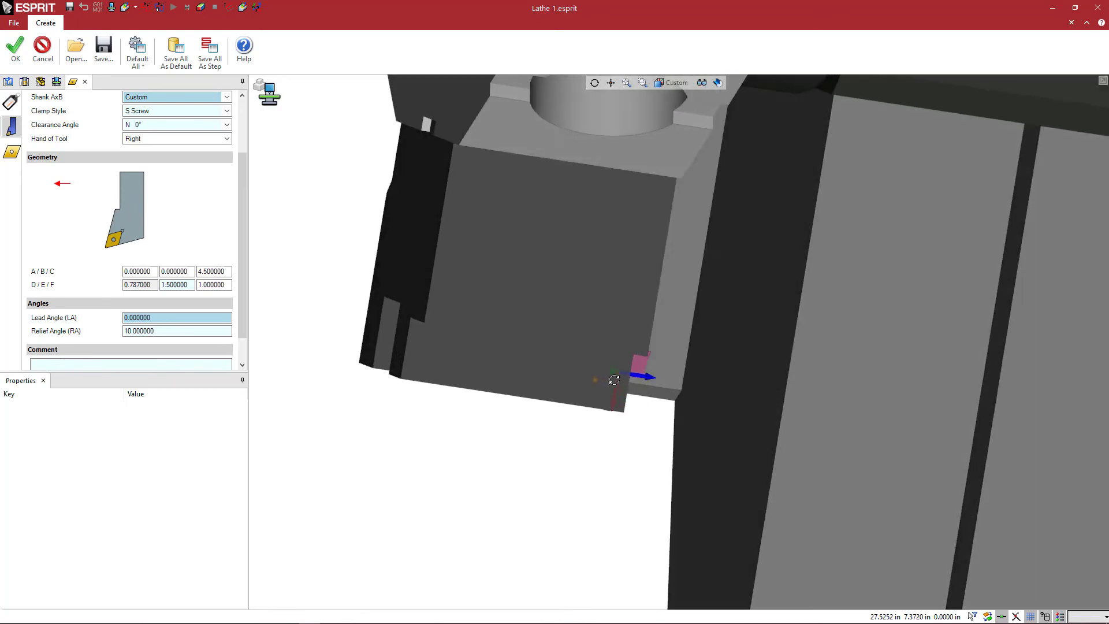
pyautogui.doubleClick(156, 271)
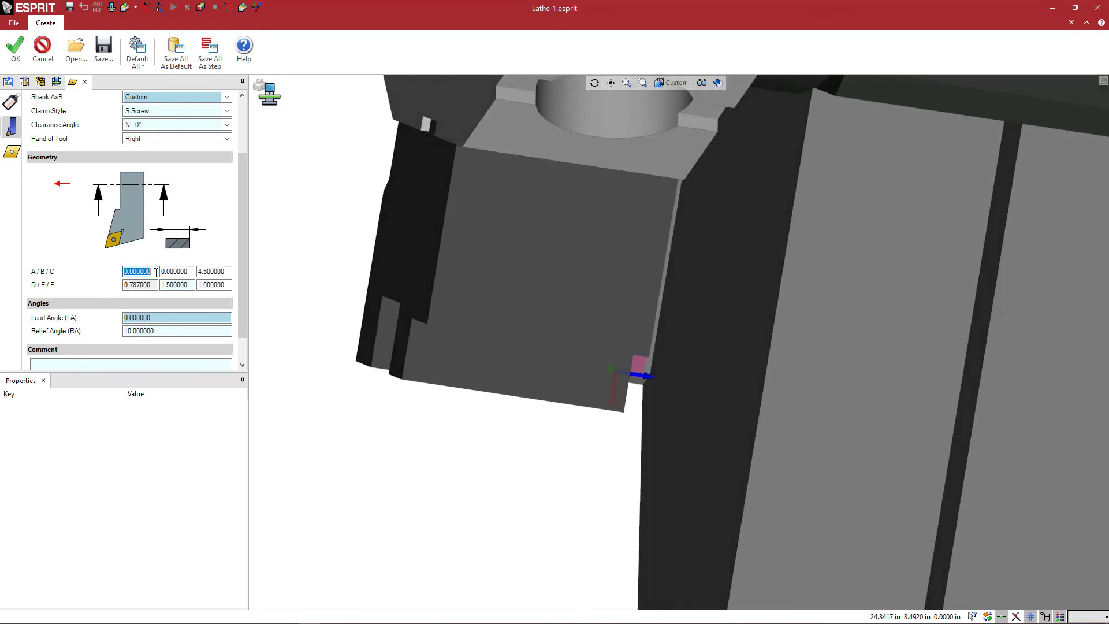
pyautogui.write('1')
pyautogui.press('Tab')
pyautogui.write('1')
pyautogui.moveTo(508, 414); pyautogui.dragTo(517, 426, button='middle')
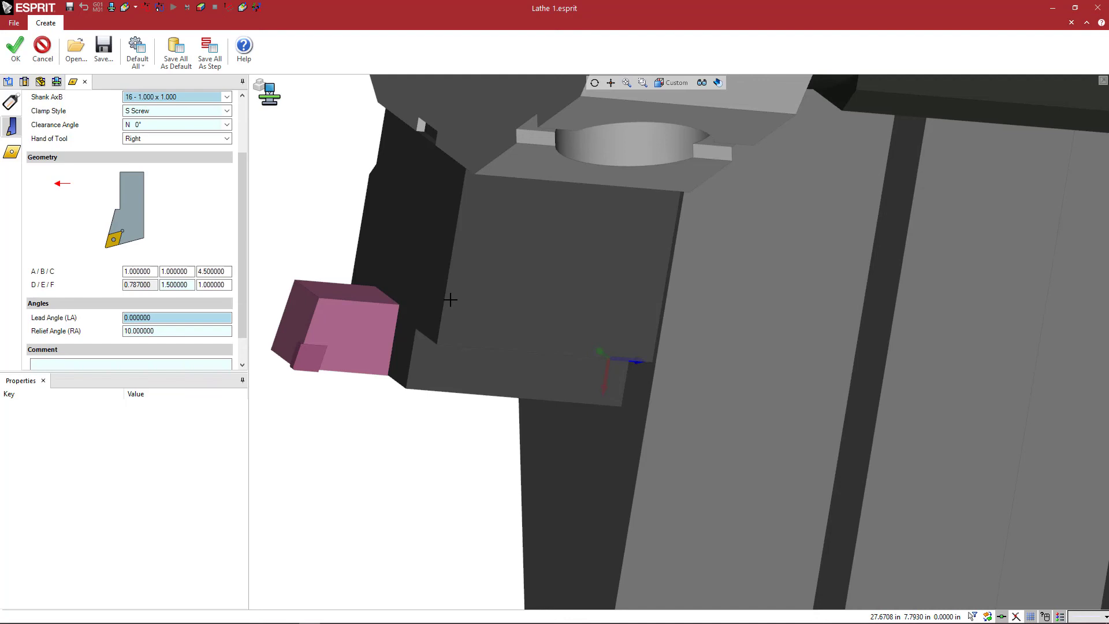
pyautogui.moveTo(450, 299); pyautogui.dragTo(477, 331, button='middle')
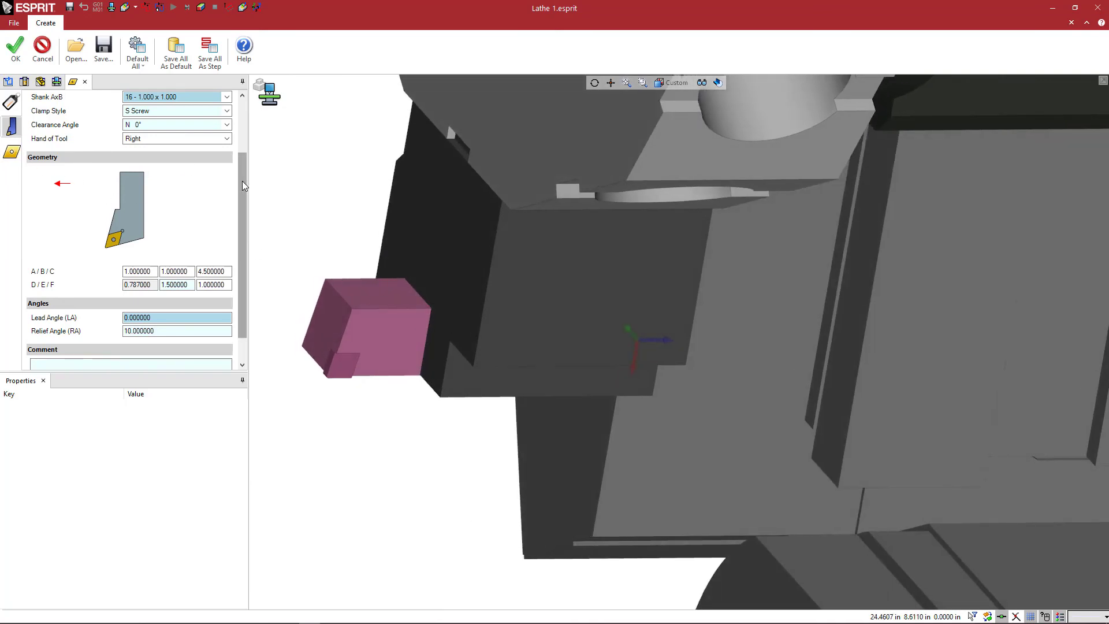
# - On the Insert page, keep C Diamond 80° and review the 0.375 IC diameter and 0.032 nose radius
pyautogui.scroll(3, 92, 162)
pyautogui.click(12, 153)
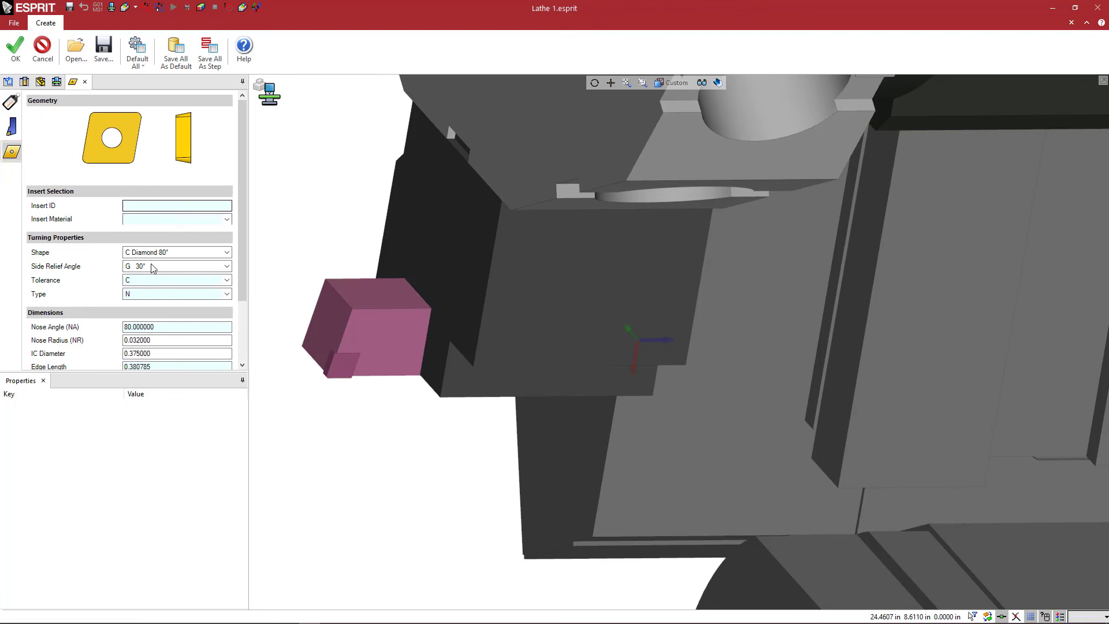
pyautogui.scroll(-1, 167, 248)
pyautogui.click(169, 201)
pyautogui.click(153, 209)
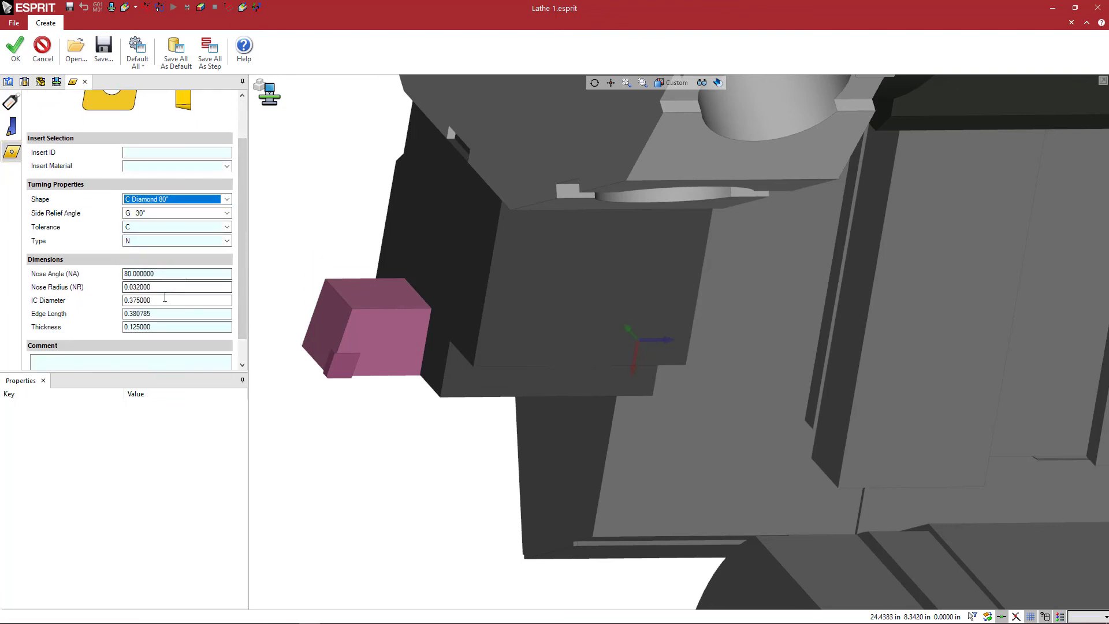
pyautogui.click(139, 302)
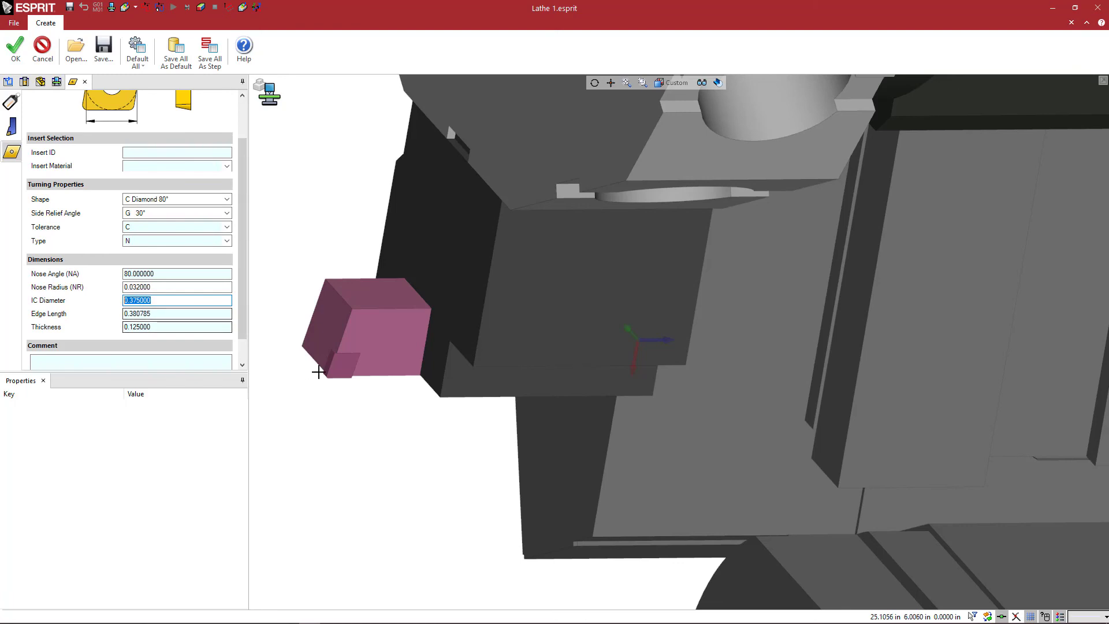
pyautogui.click(144, 287)
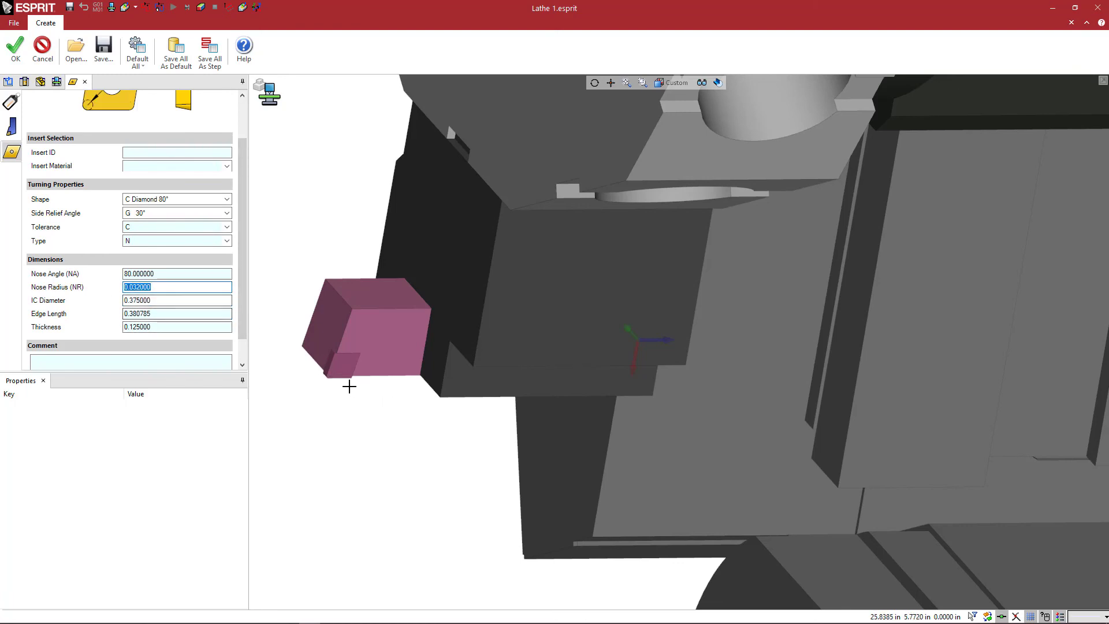
pyautogui.scroll(5, 315, 373)
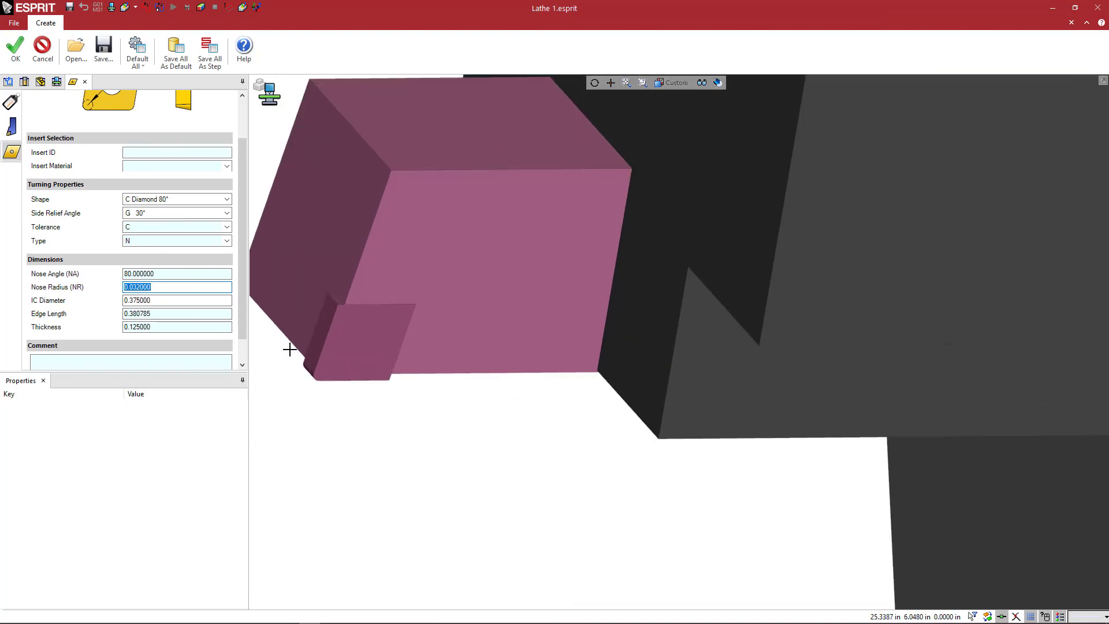
# - Accept the turning tool definition and inspect the machine view
pyautogui.click(16, 50)
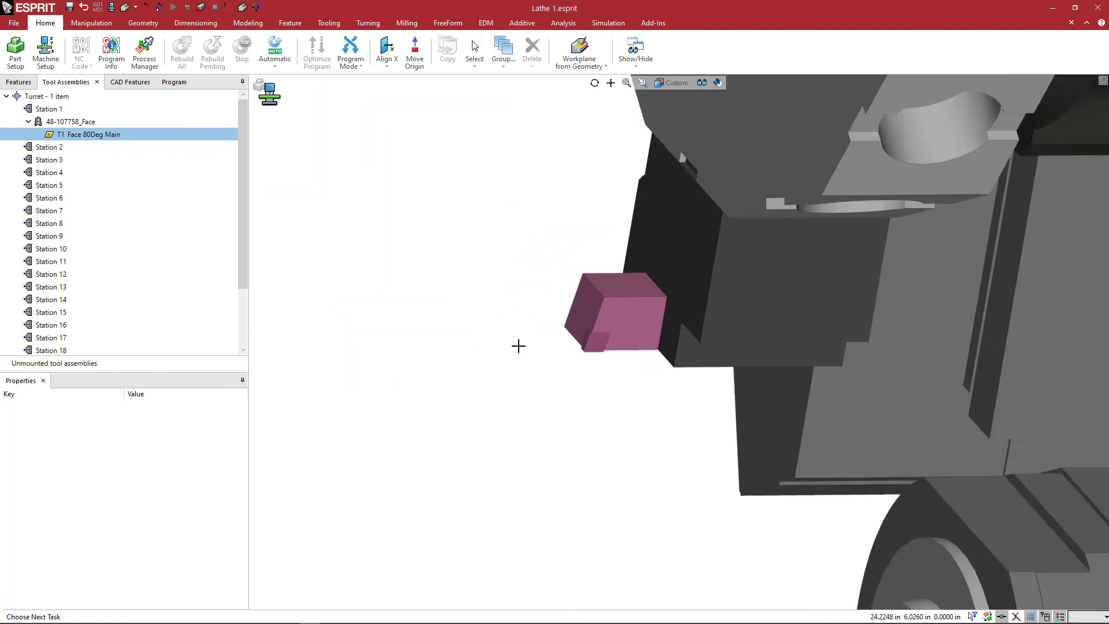
pyautogui.moveTo(518, 345)
pyautogui.mouseDown(button='middle')
pyautogui.moveTo(466, 375)
pyautogui.moveTo(537, 376)
pyautogui.moveTo(522, 351)
pyautogui.moveTo(529, 359)
pyautogui.mouseUp(button='middle')
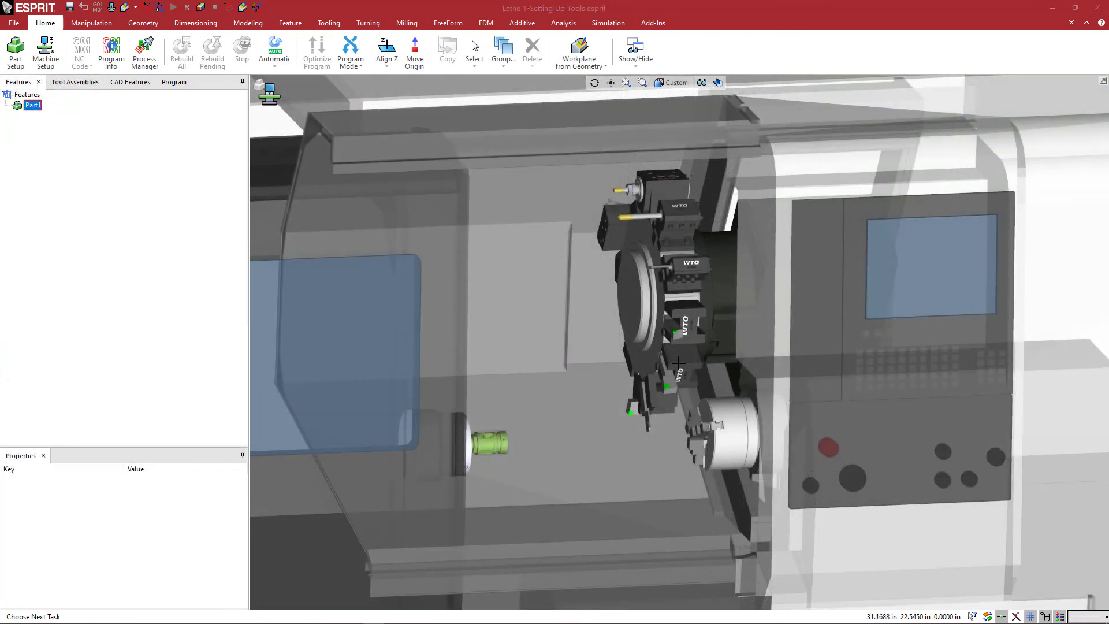
pyautogui.scroll(5, 673, 357)
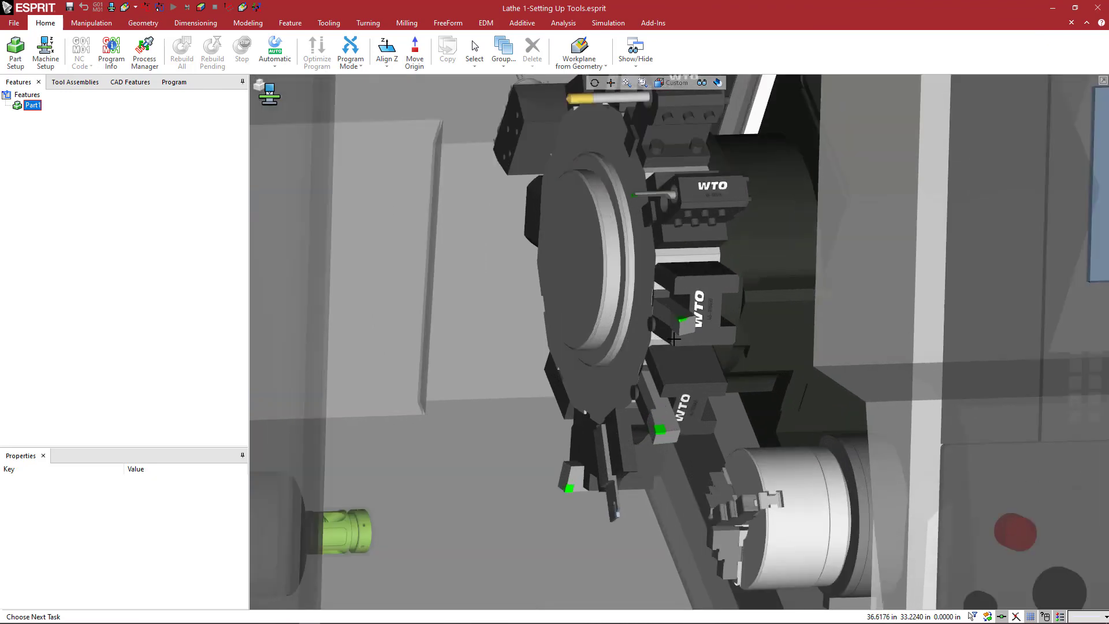
pyautogui.moveTo(673, 339); pyautogui.dragTo(651, 383, button='middle')
pyautogui.scroll(-5, 652, 382)
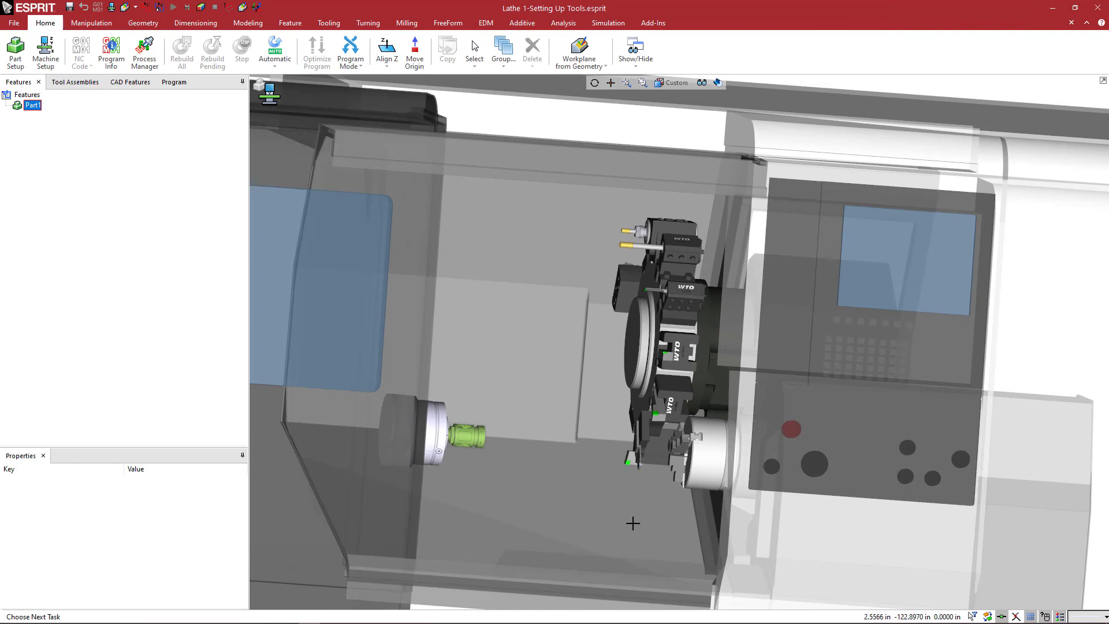
pyautogui.moveTo(631, 522); pyautogui.dragTo(639, 531, button='middle')
pyautogui.scroll(3, 645, 465)
pyautogui.moveTo(645, 466); pyautogui.dragTo(609, 457, button='middle')
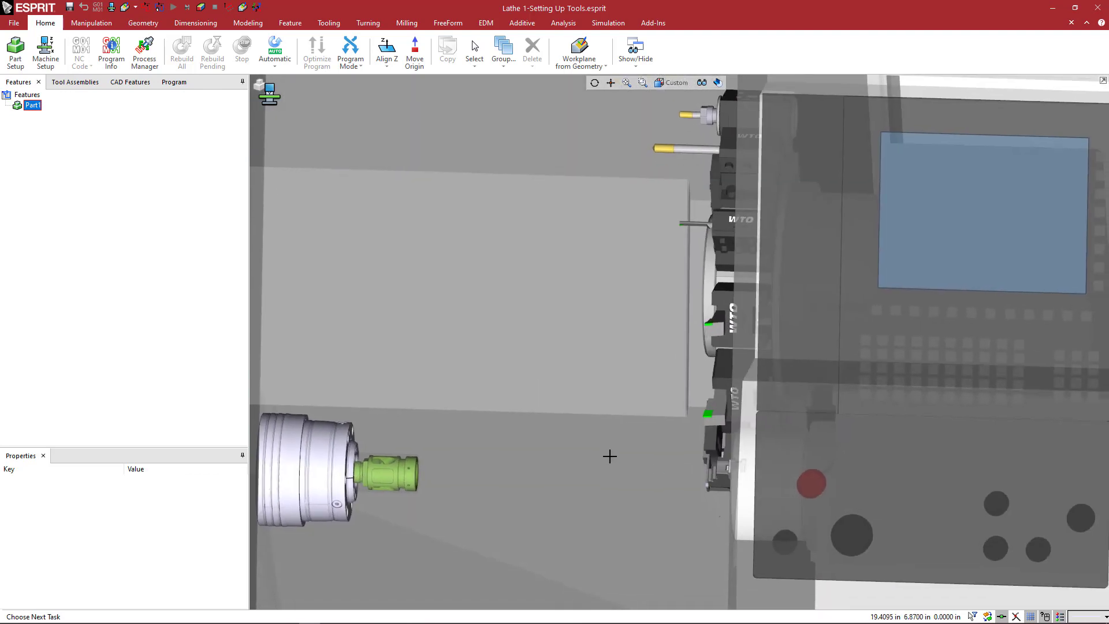